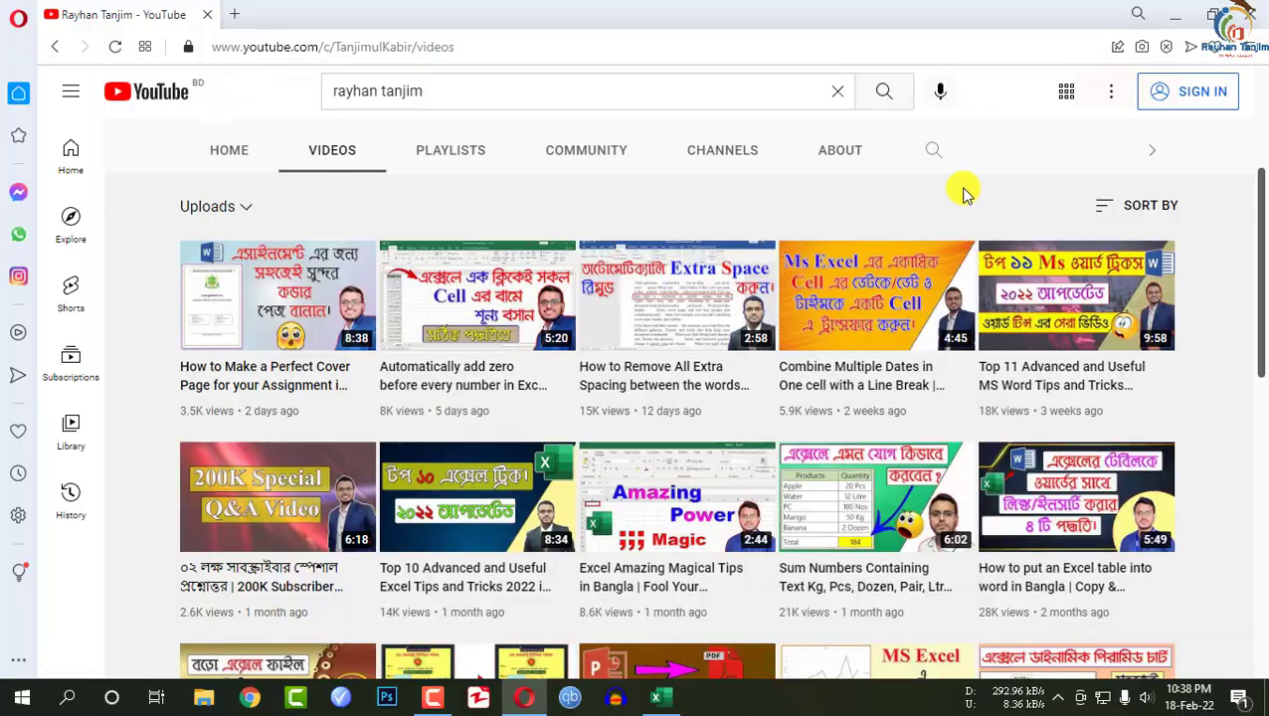
scroll(962, 188, "up", 3)
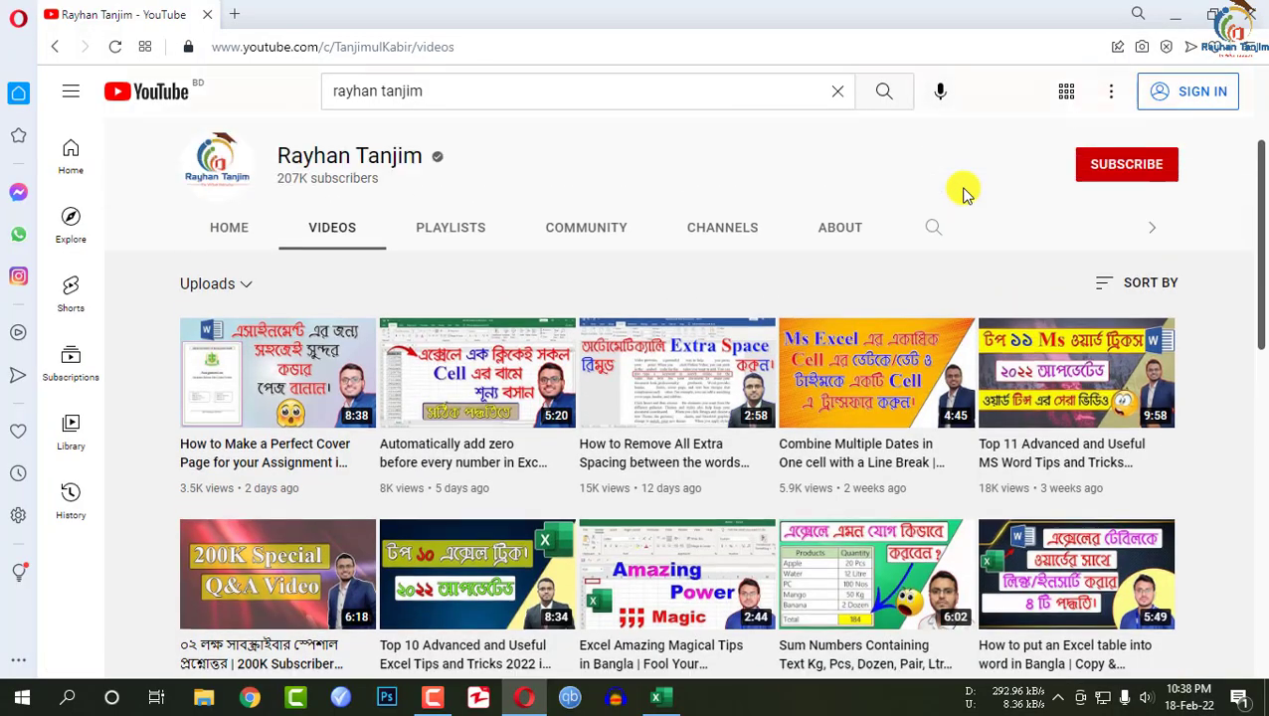
scroll(963, 219, "up", 1)
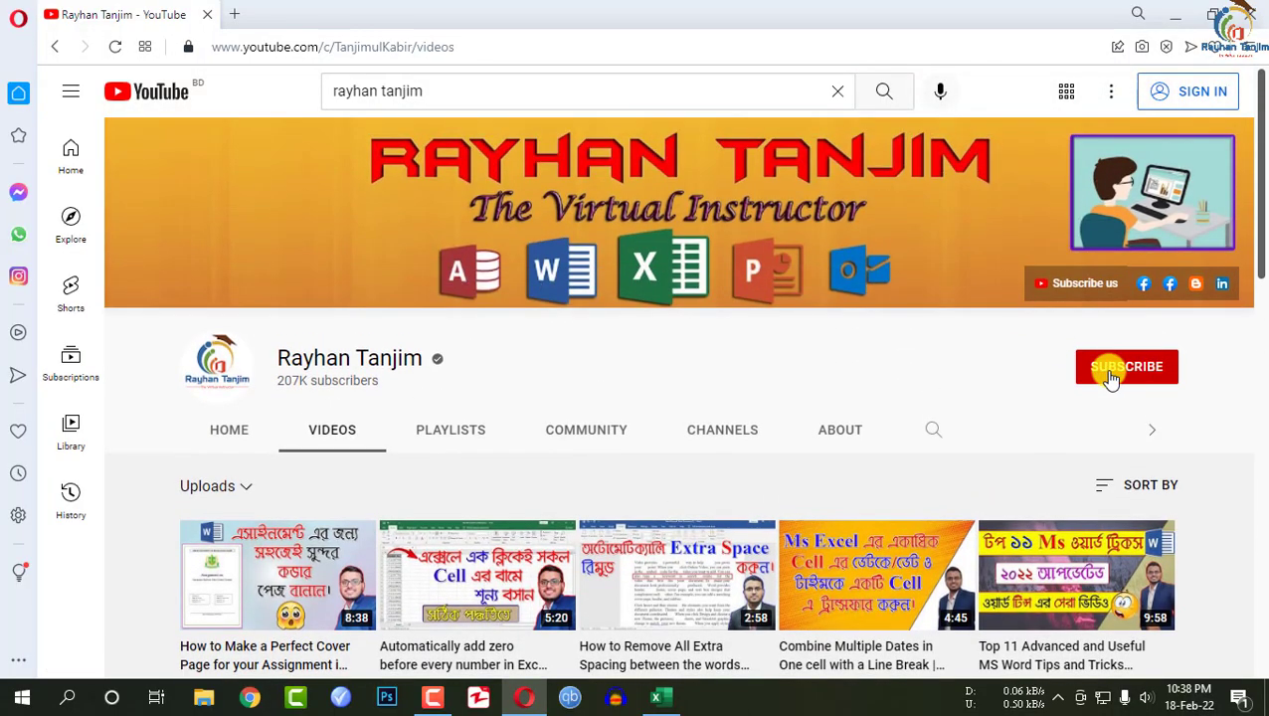
scroll(875, 316, "down", 1)
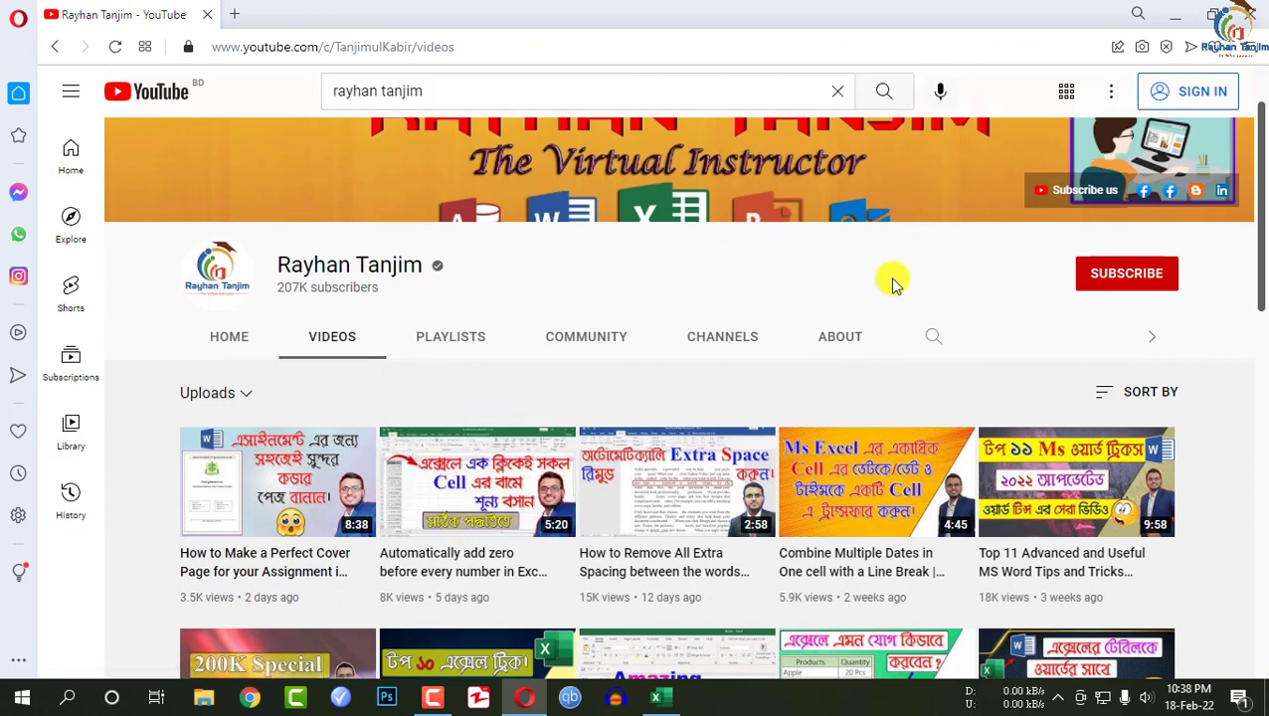
Step: Switch to the demo work workbook in Excel and widen column B slightly so the sentence in B2 fits
key("alt+Tab")
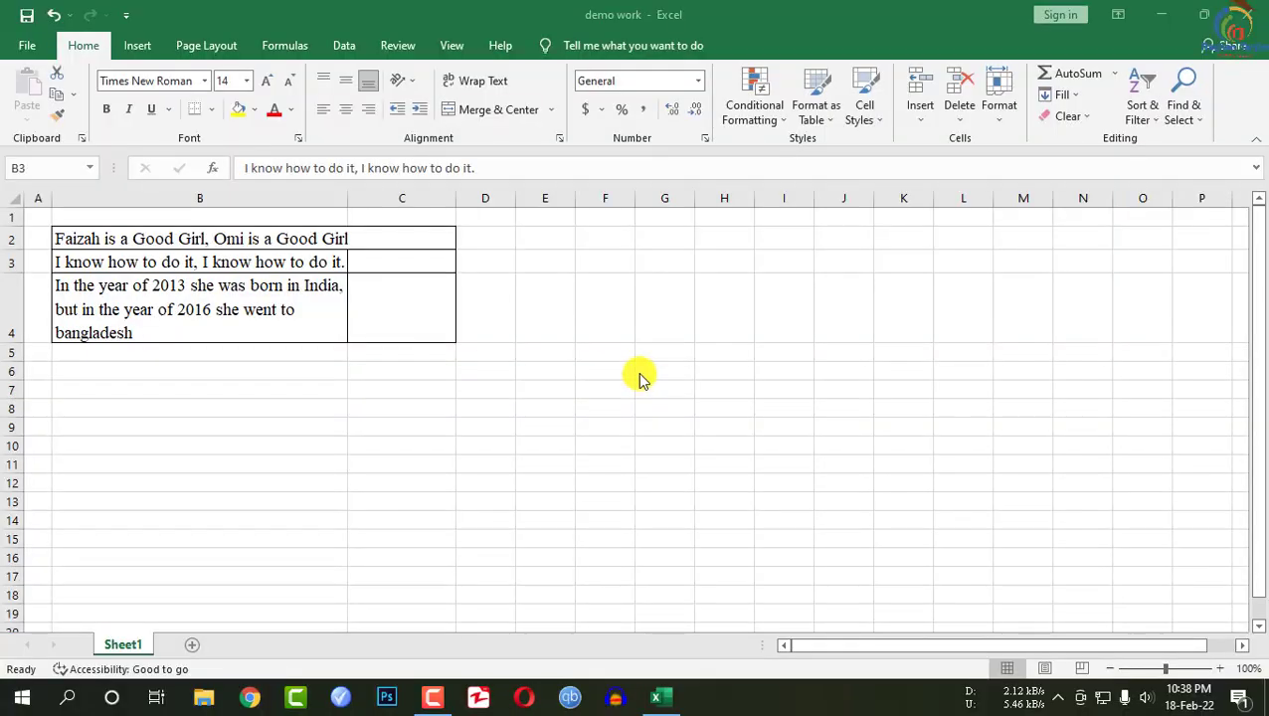
left_click(697, 317)
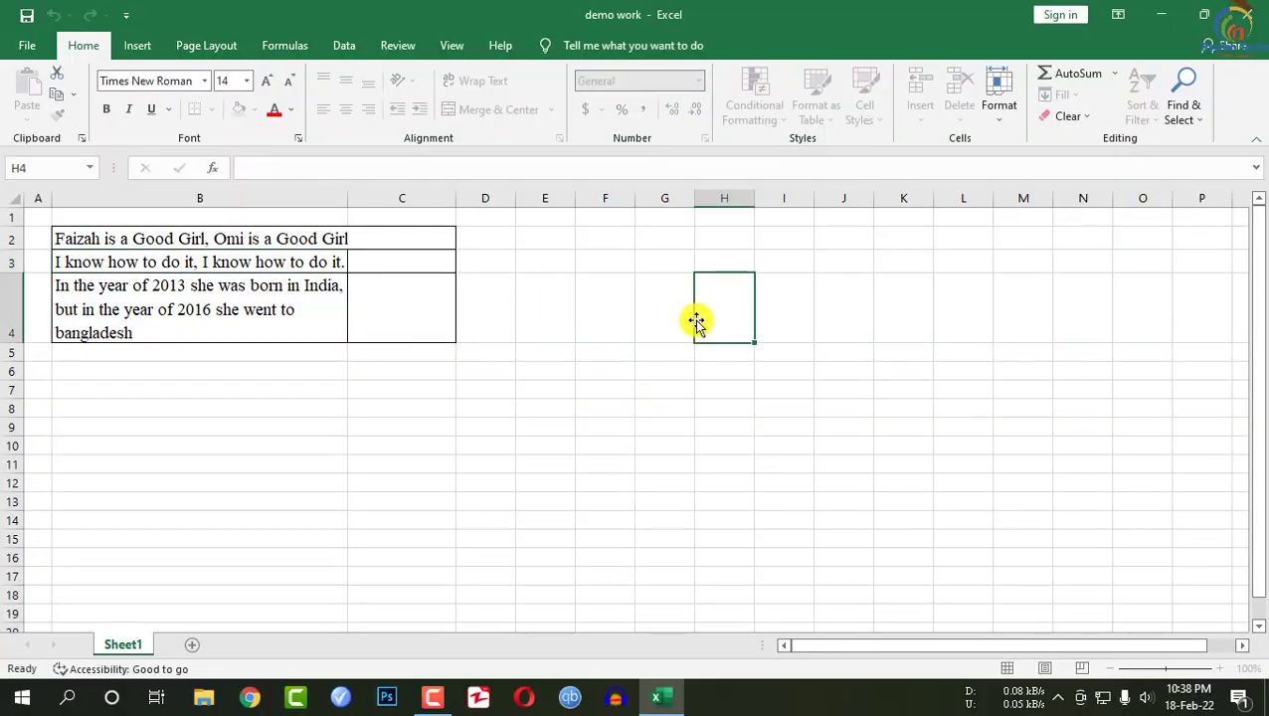
left_click(618, 264)
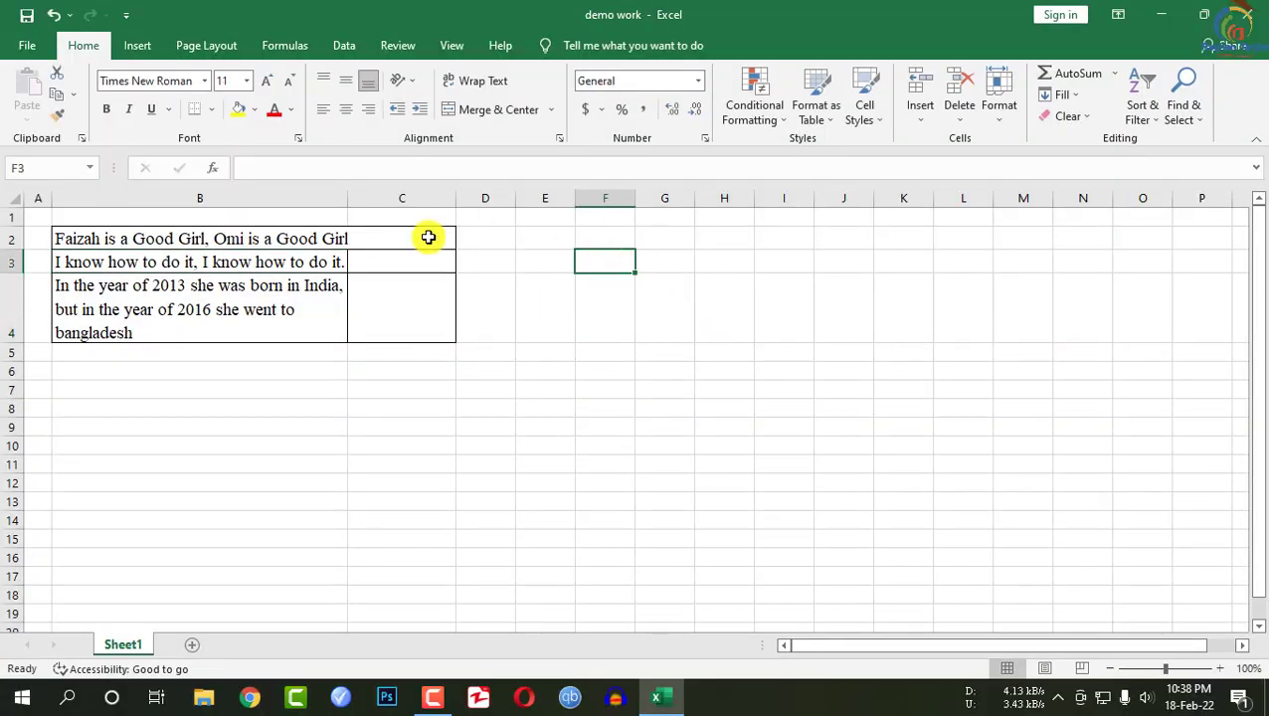
left_click(411, 236)
left_click_drag(347, 199, 361, 199)
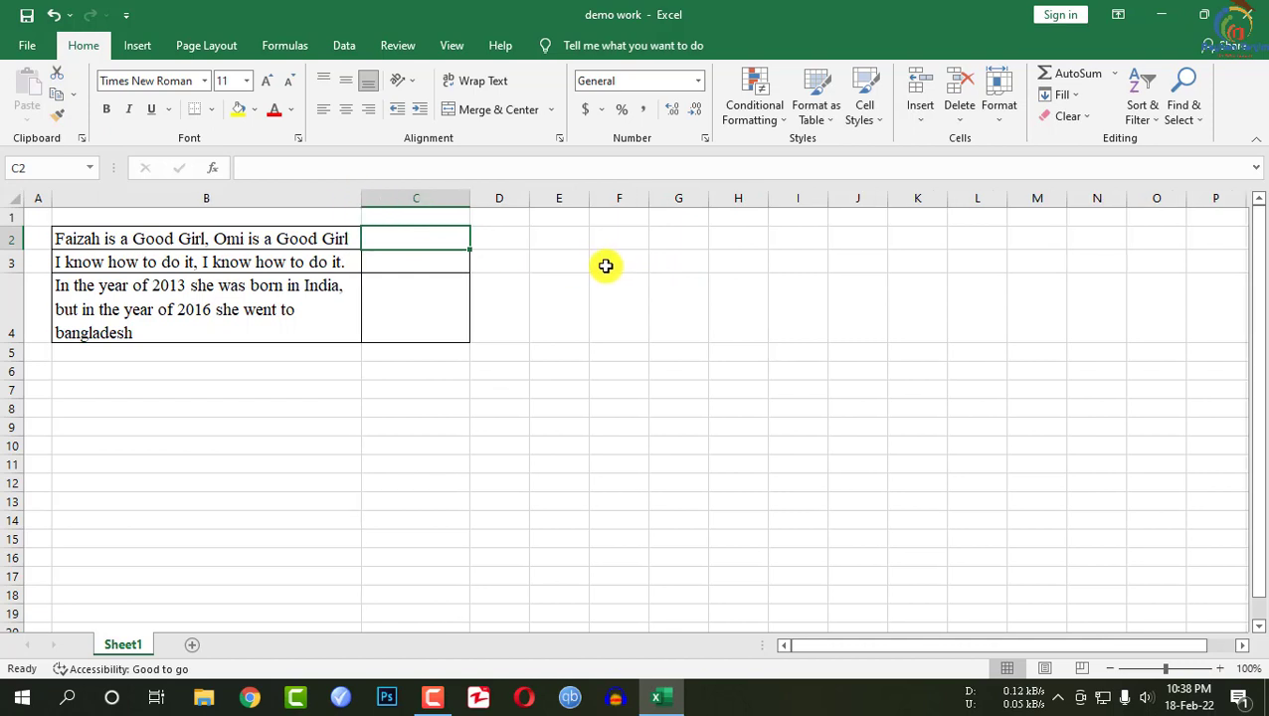
left_click(619, 265)
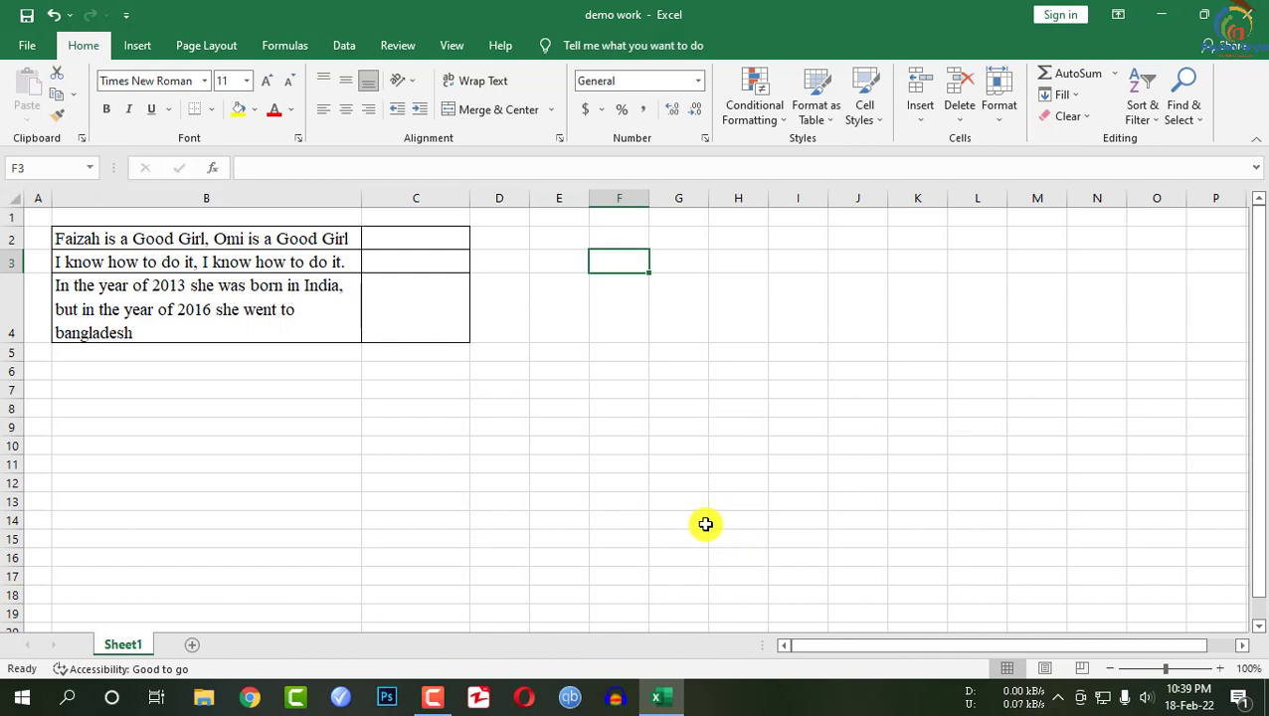
key("ctrl+f")
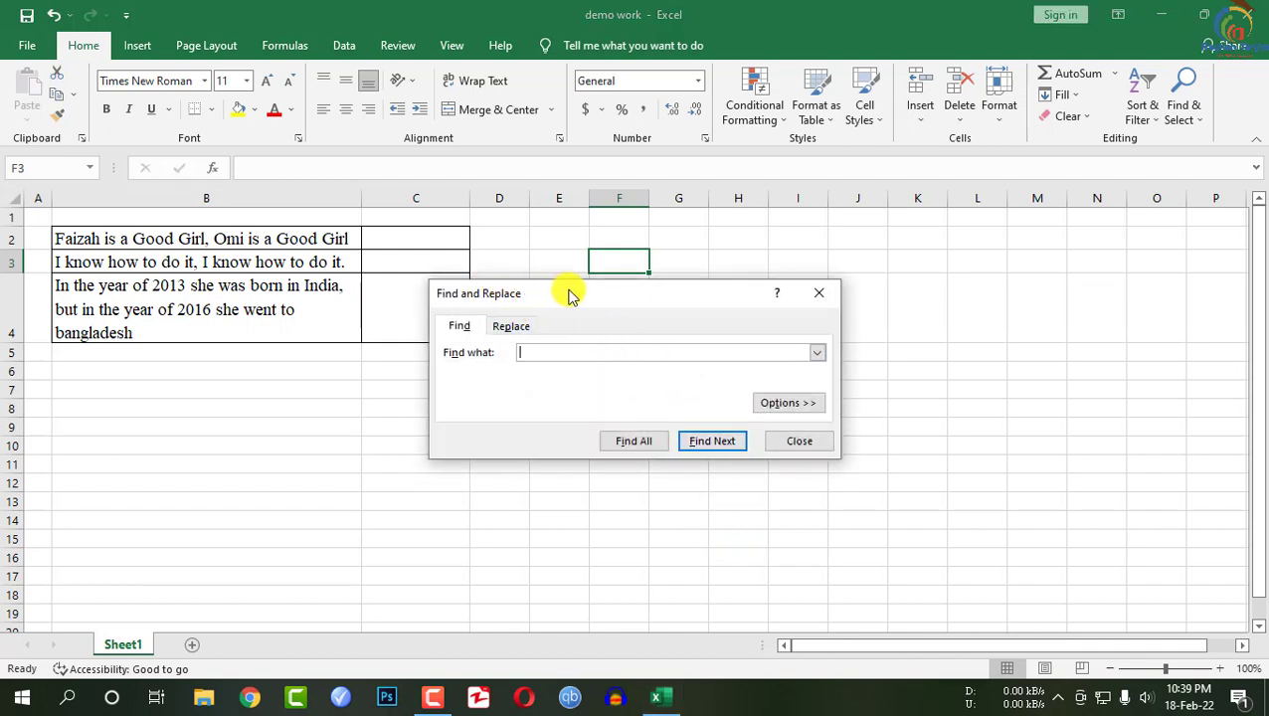
left_click(516, 325)
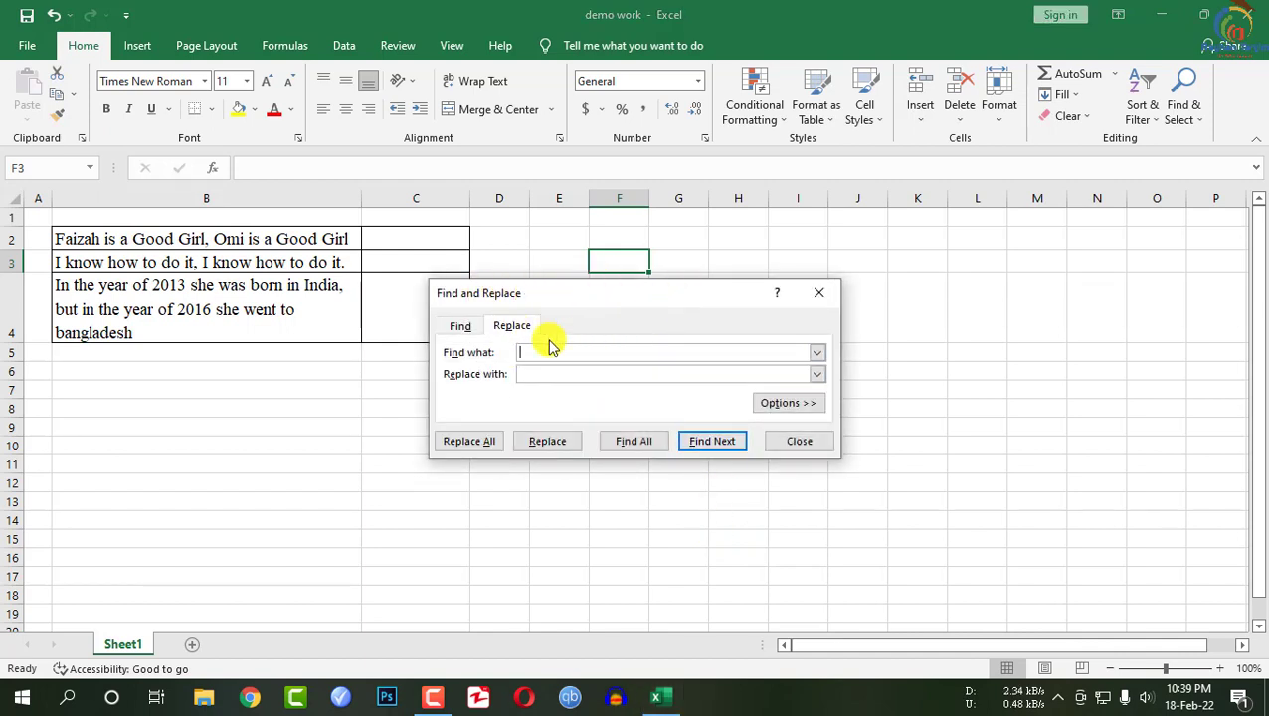
key("Escape")
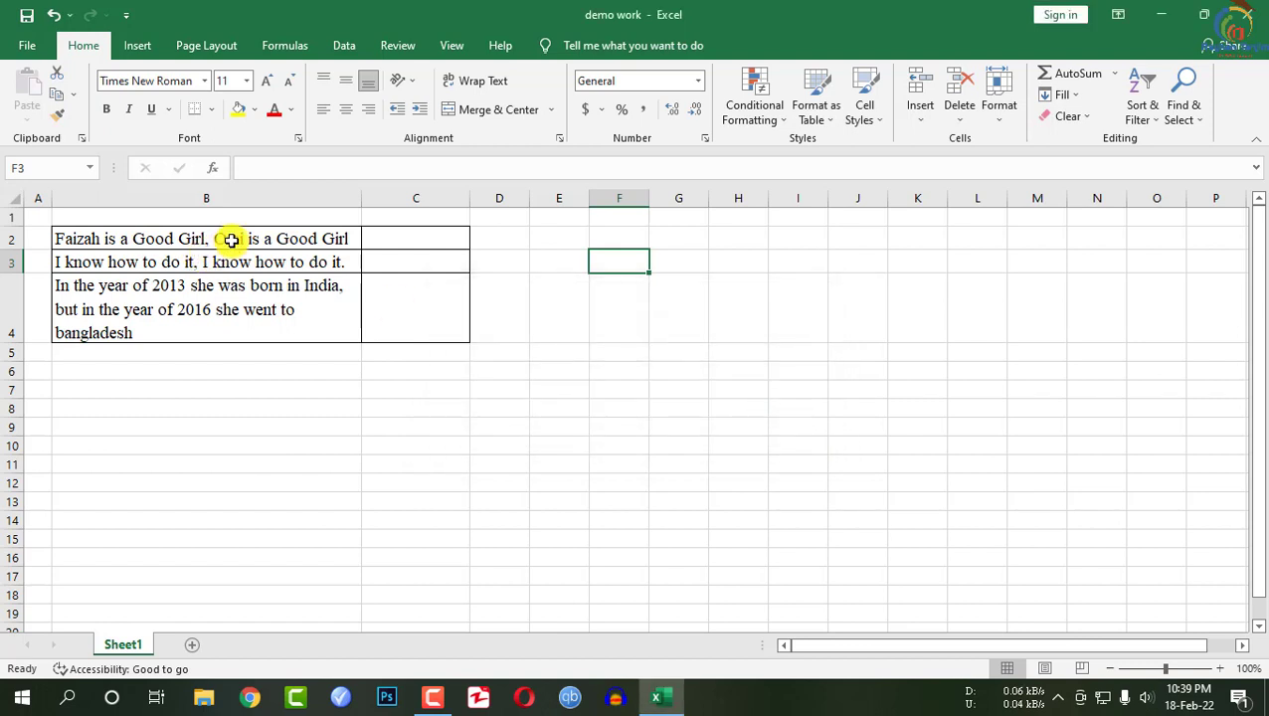
Step: Try Find and Replace on cell B2, replacing "G" with "B", and undo the replacement
left_click(232, 238)
key("ctrl+f")
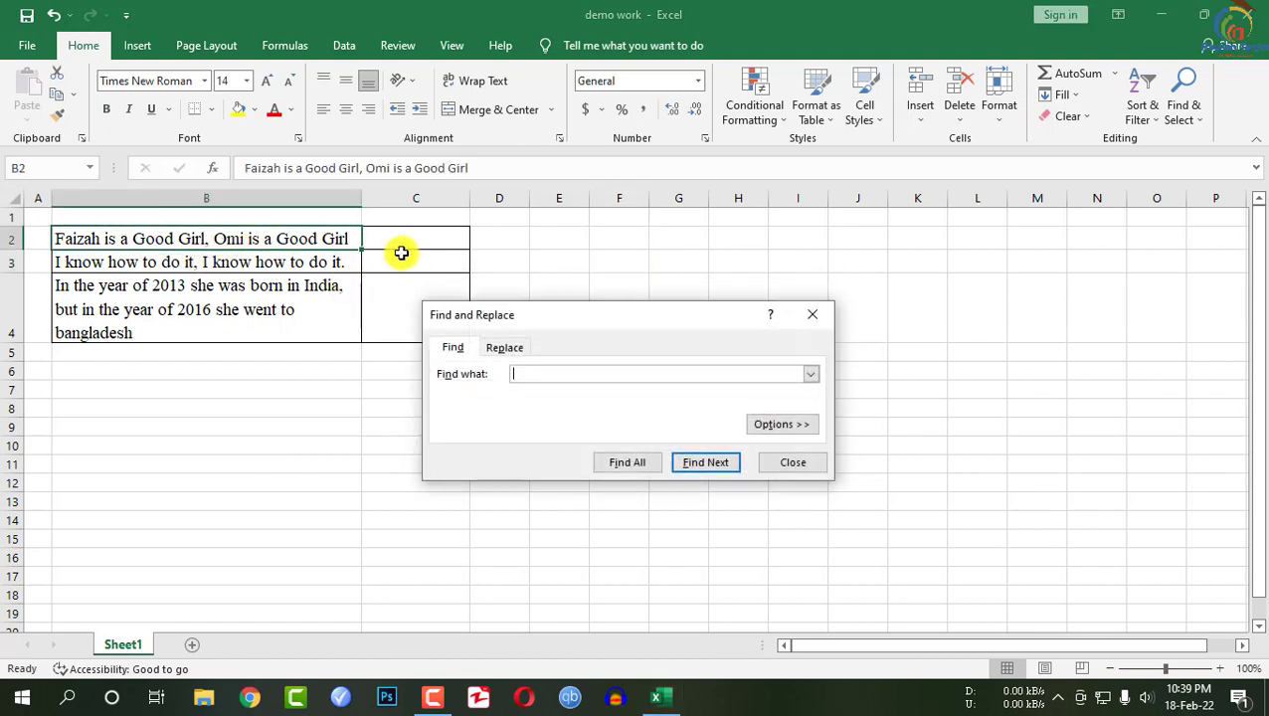
left_click(503, 344)
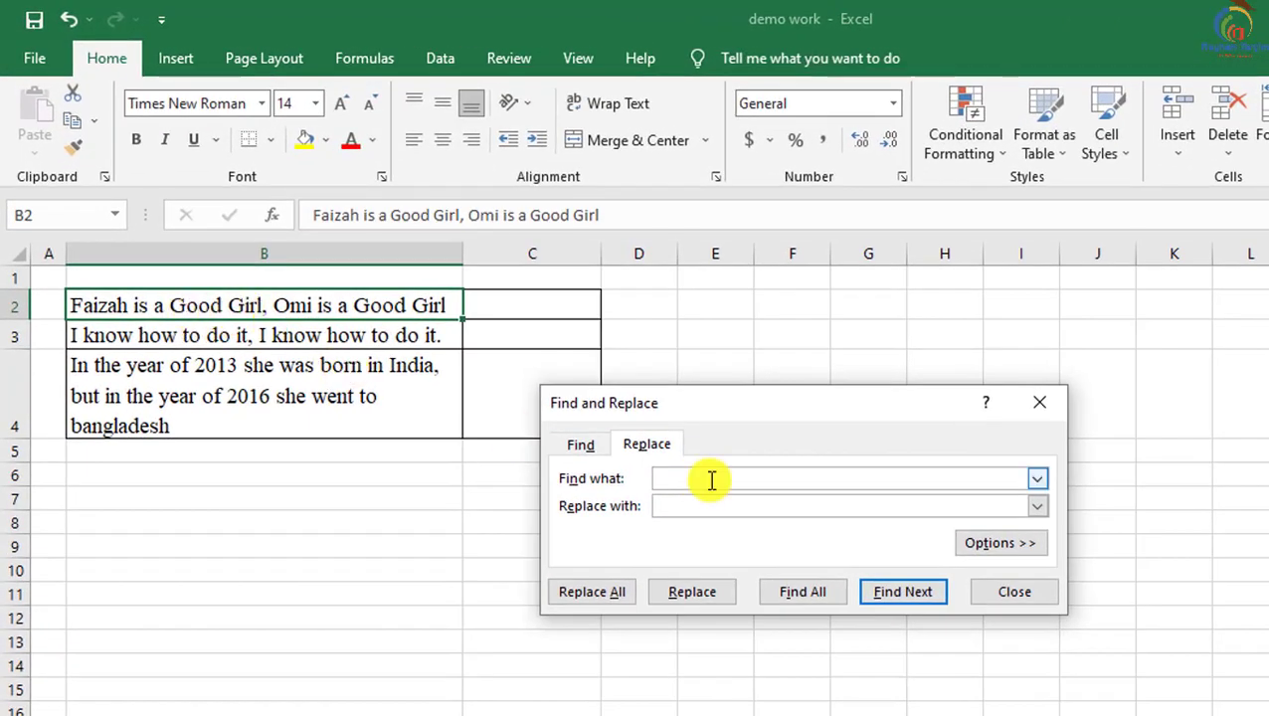
type("G")
left_click(682, 506)
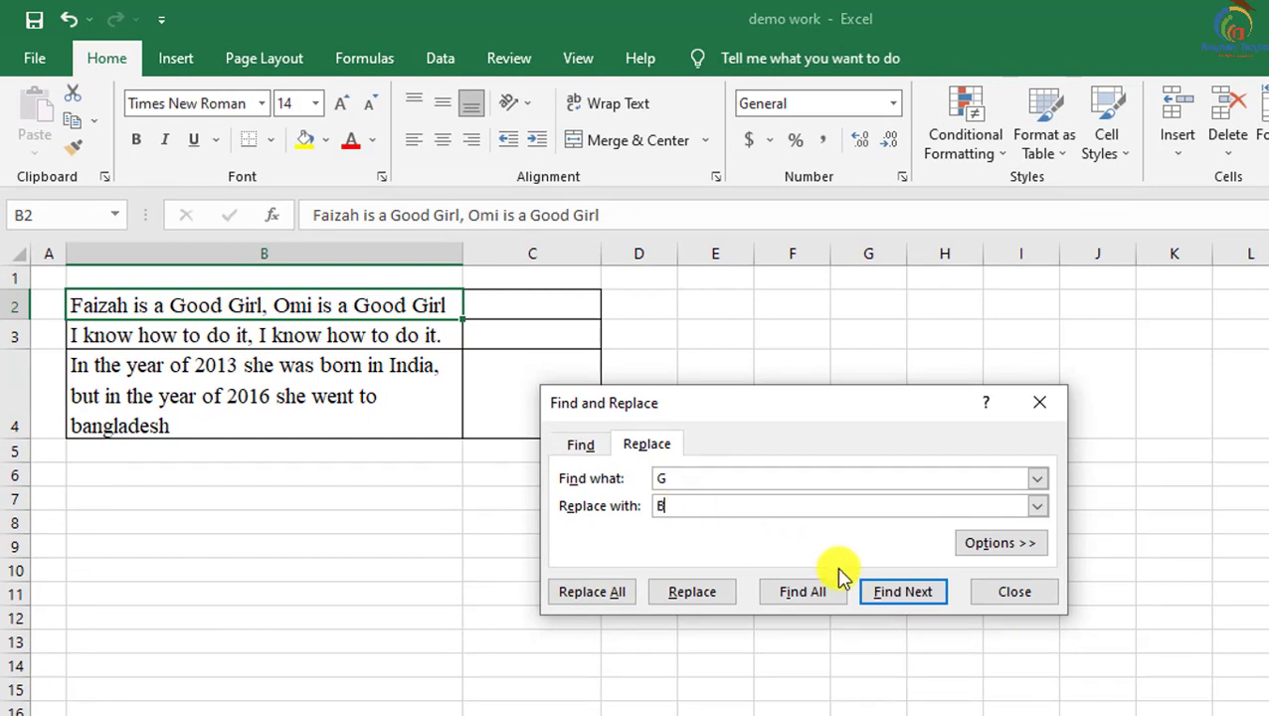
left_click(701, 594)
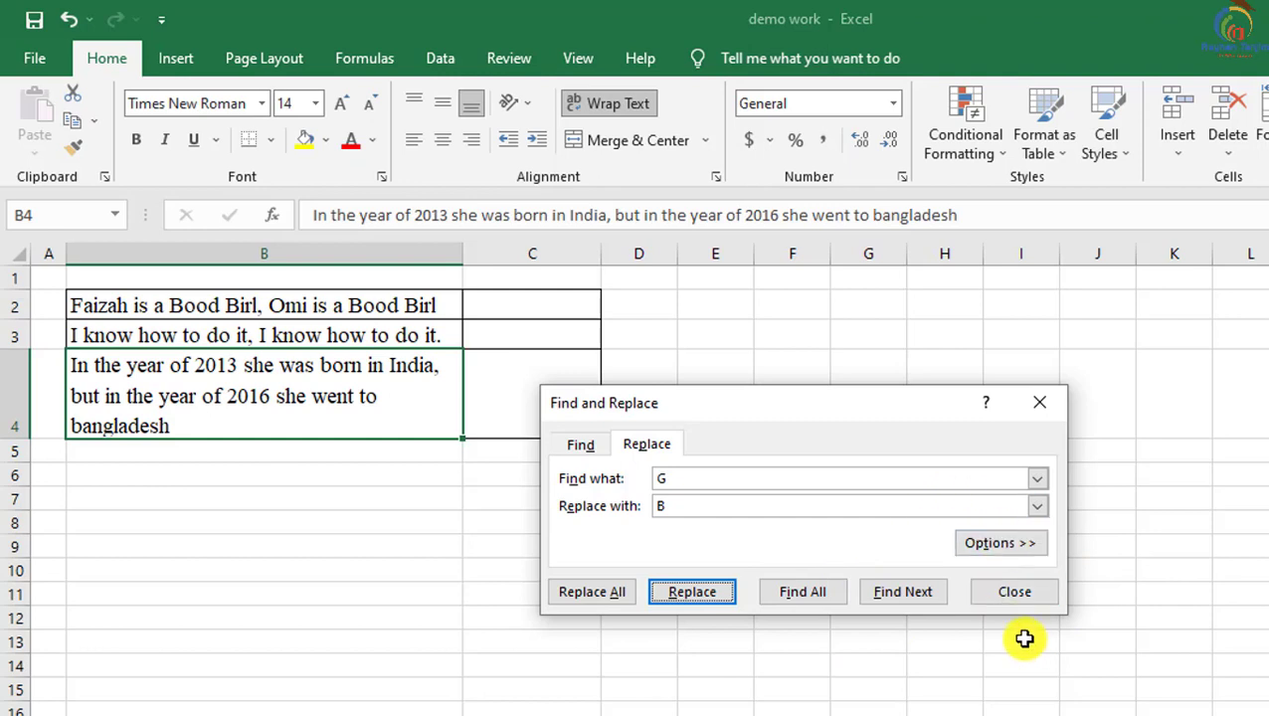
left_click(1047, 407)
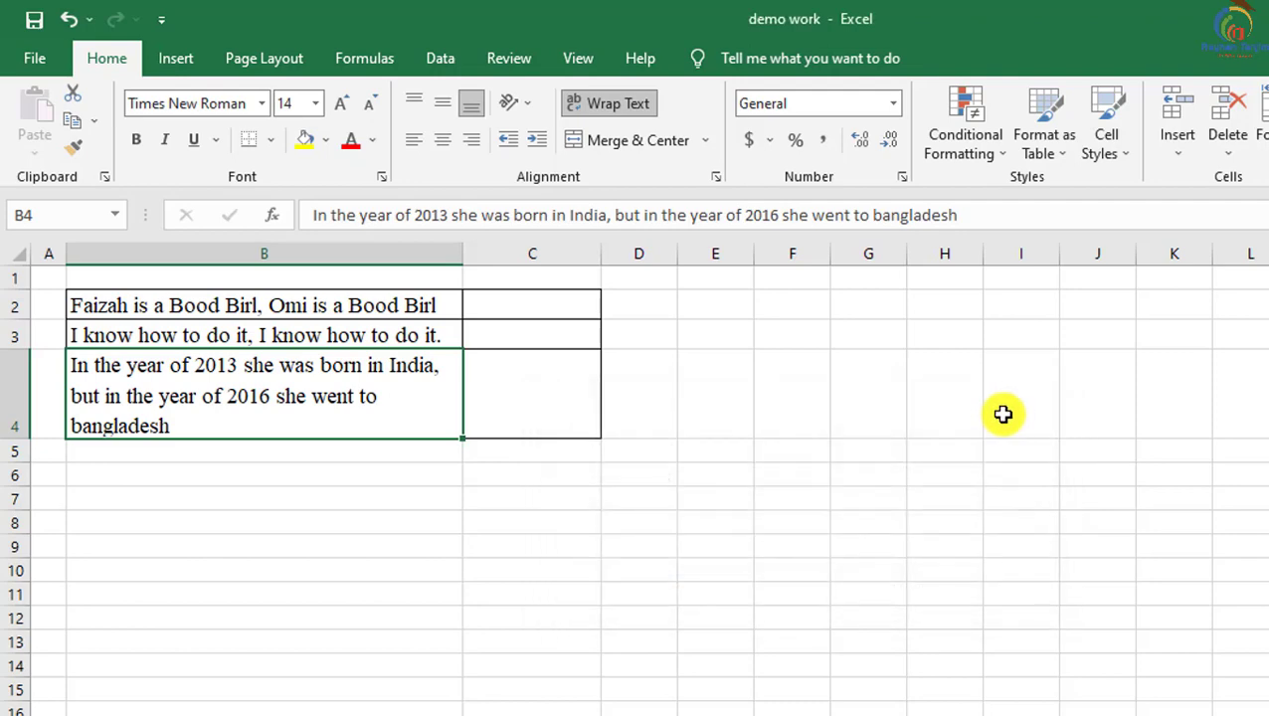
key("ctrl+z")
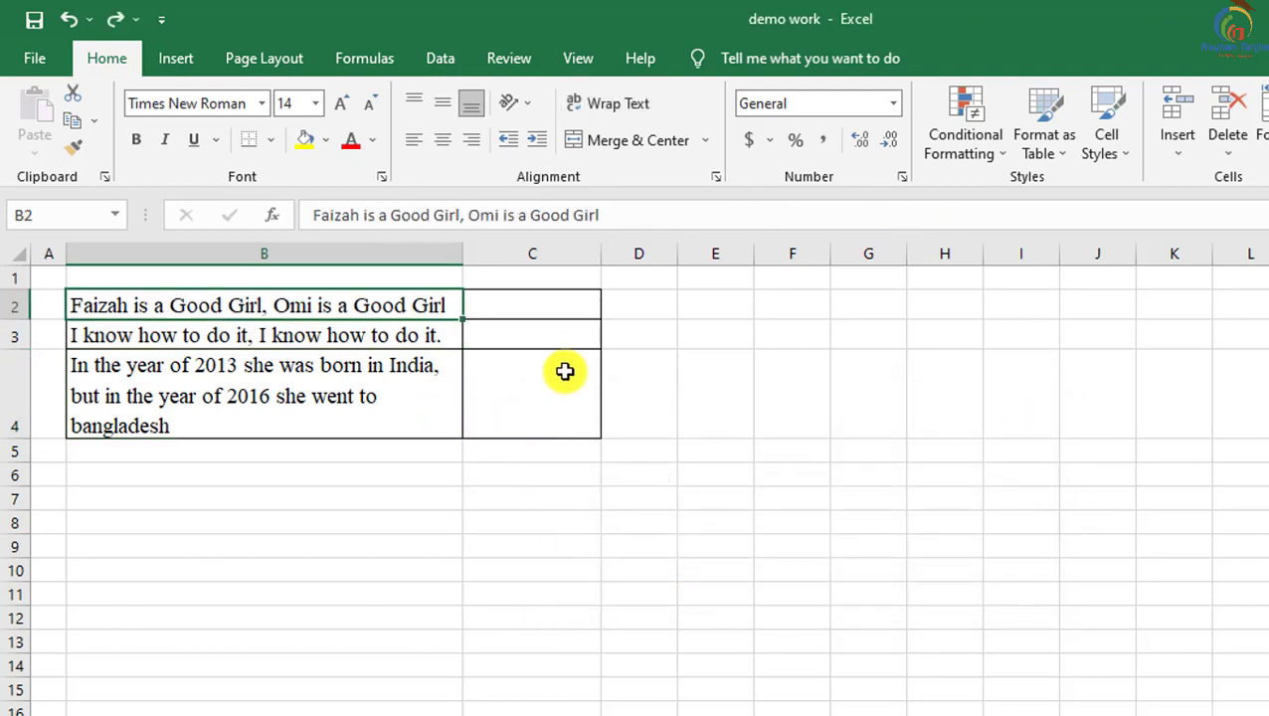
Step: Enter =SUBSTITUTE(B2,"G","T") in cell C2 and autofit column C to its contents
left_click(569, 314)
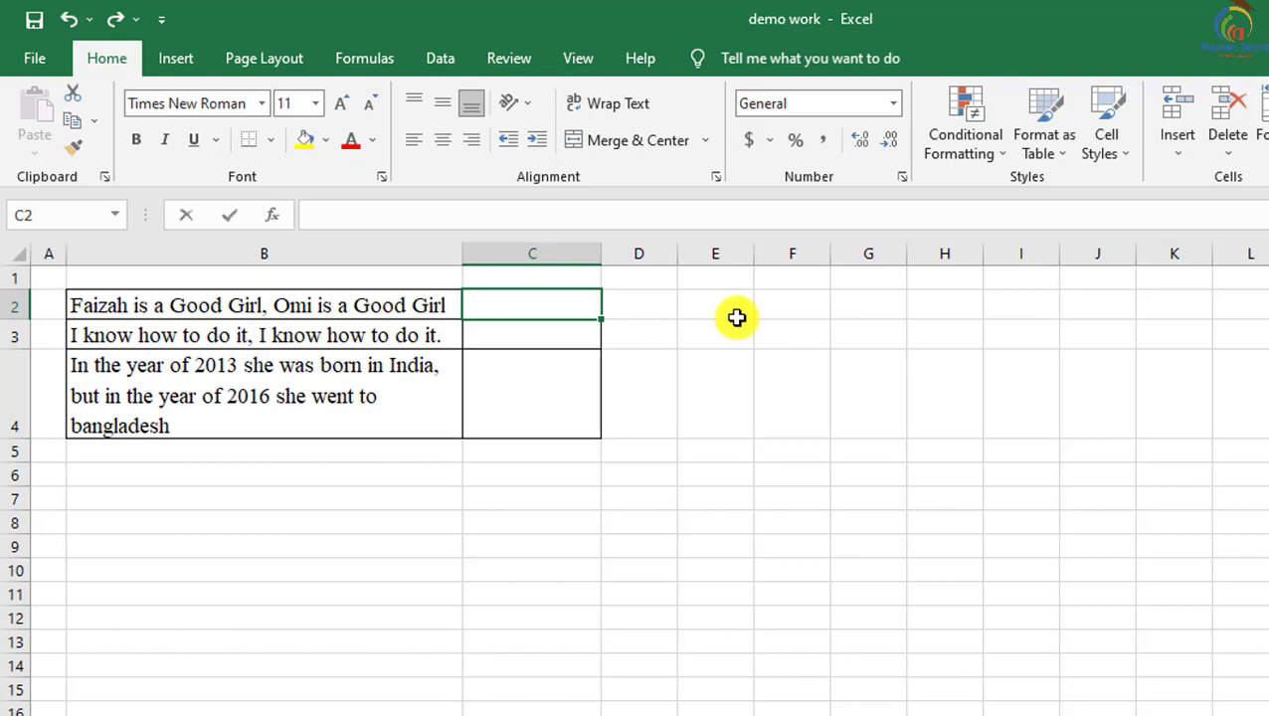
type("=sub")
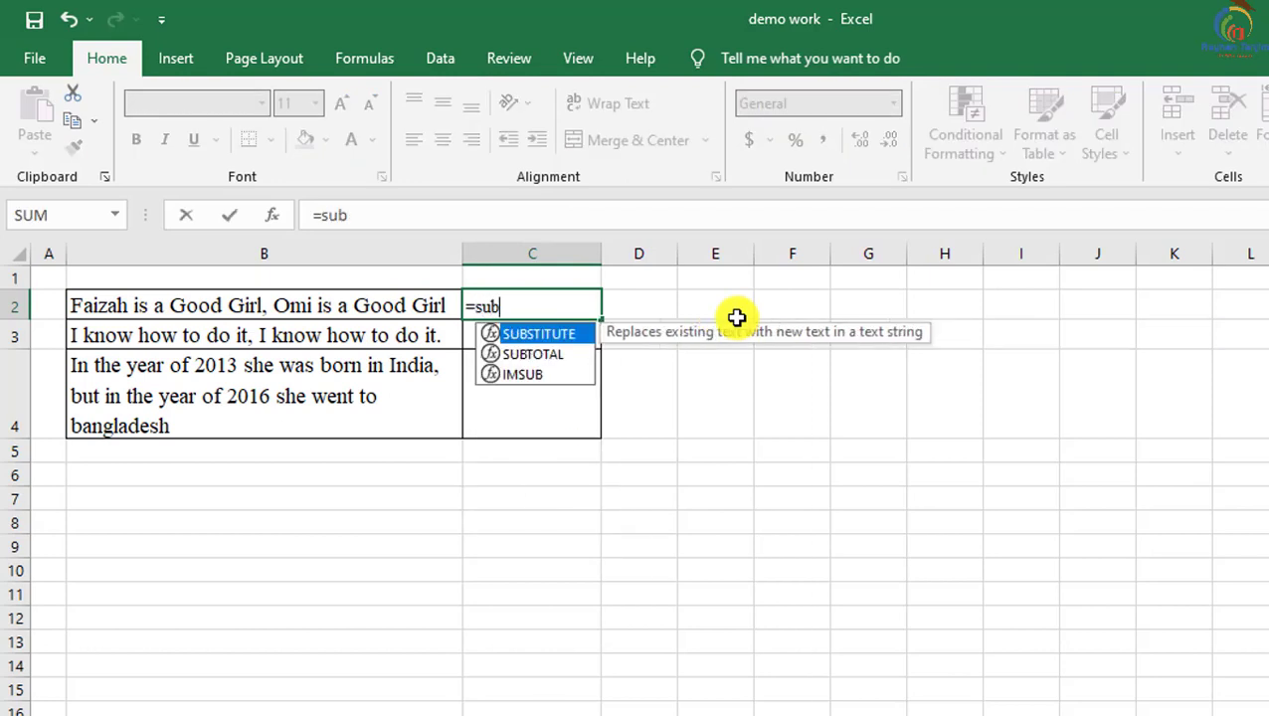
key("Tab")
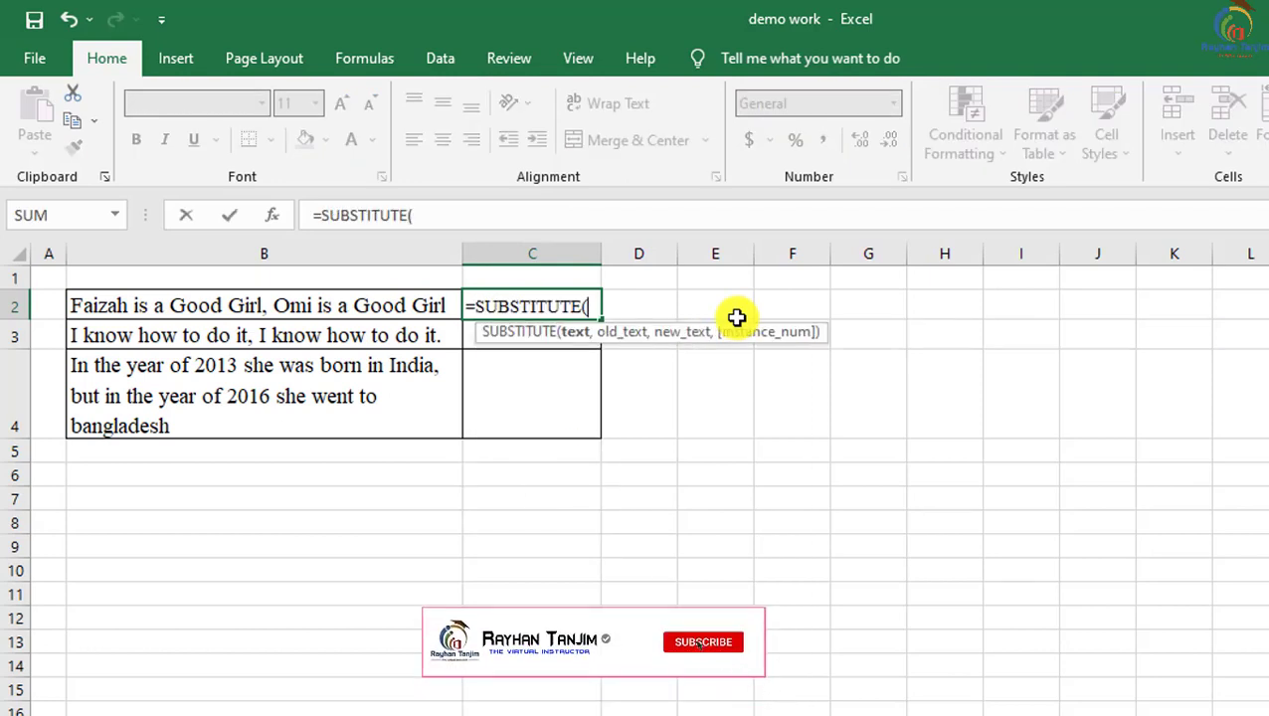
left_click(347, 311)
type(",")
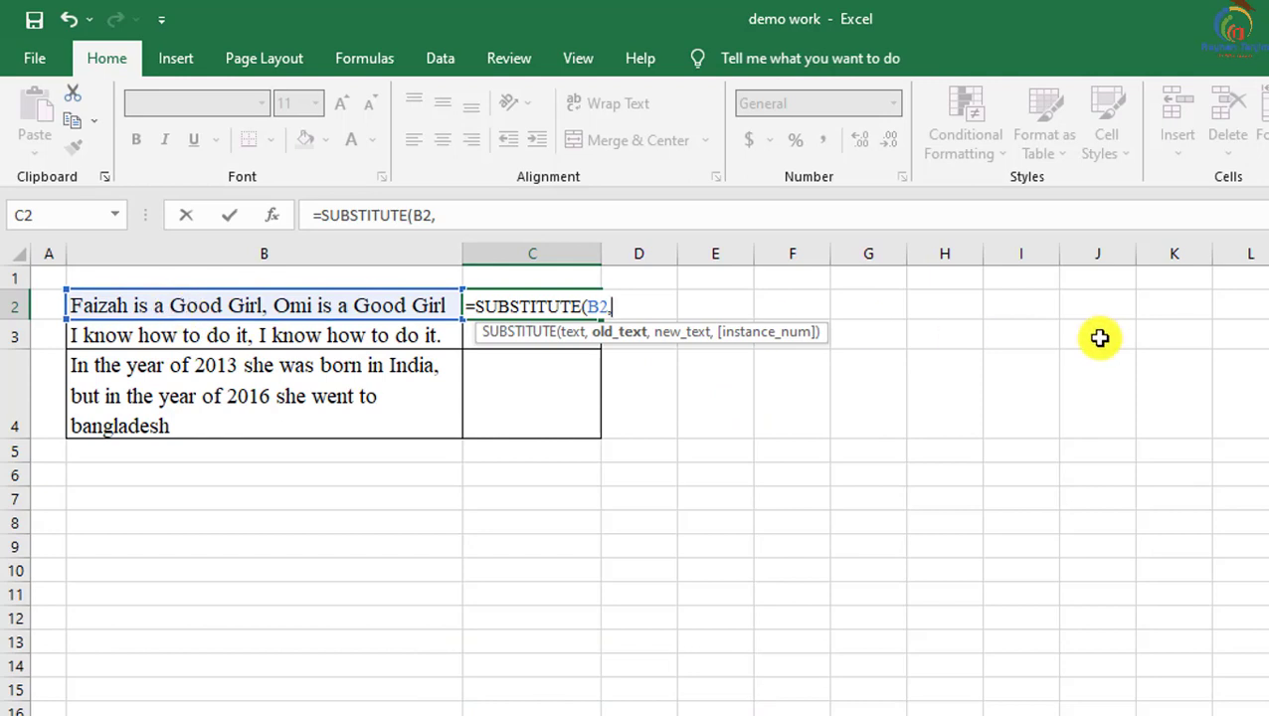
type("\"G\",")
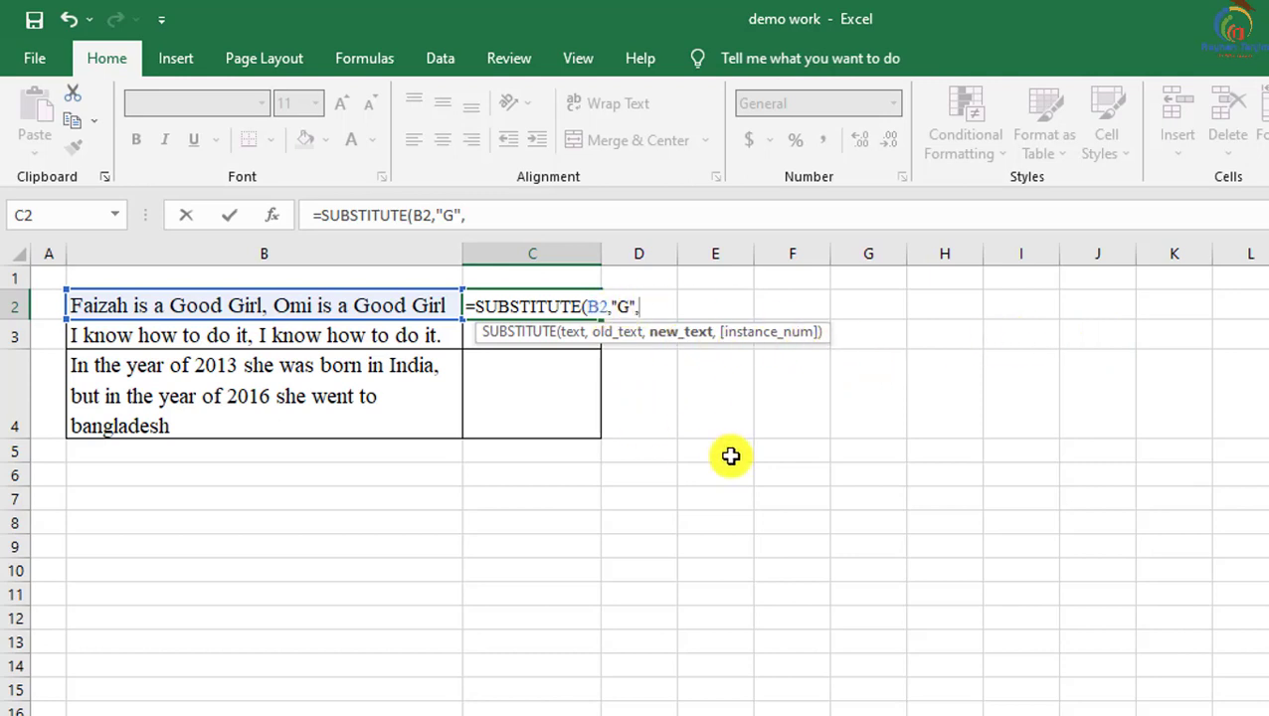
type("T")
key("BackSpace")
type("\"T\",")
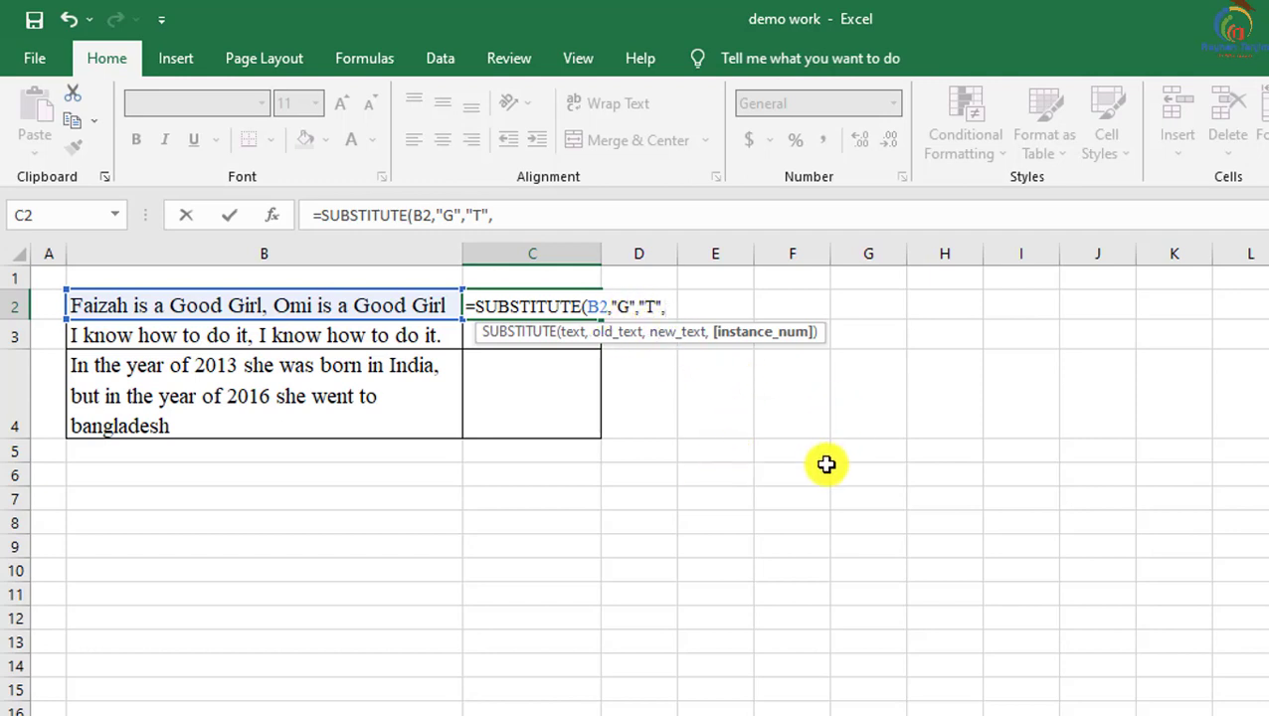
key("BackSpace")
type(")")
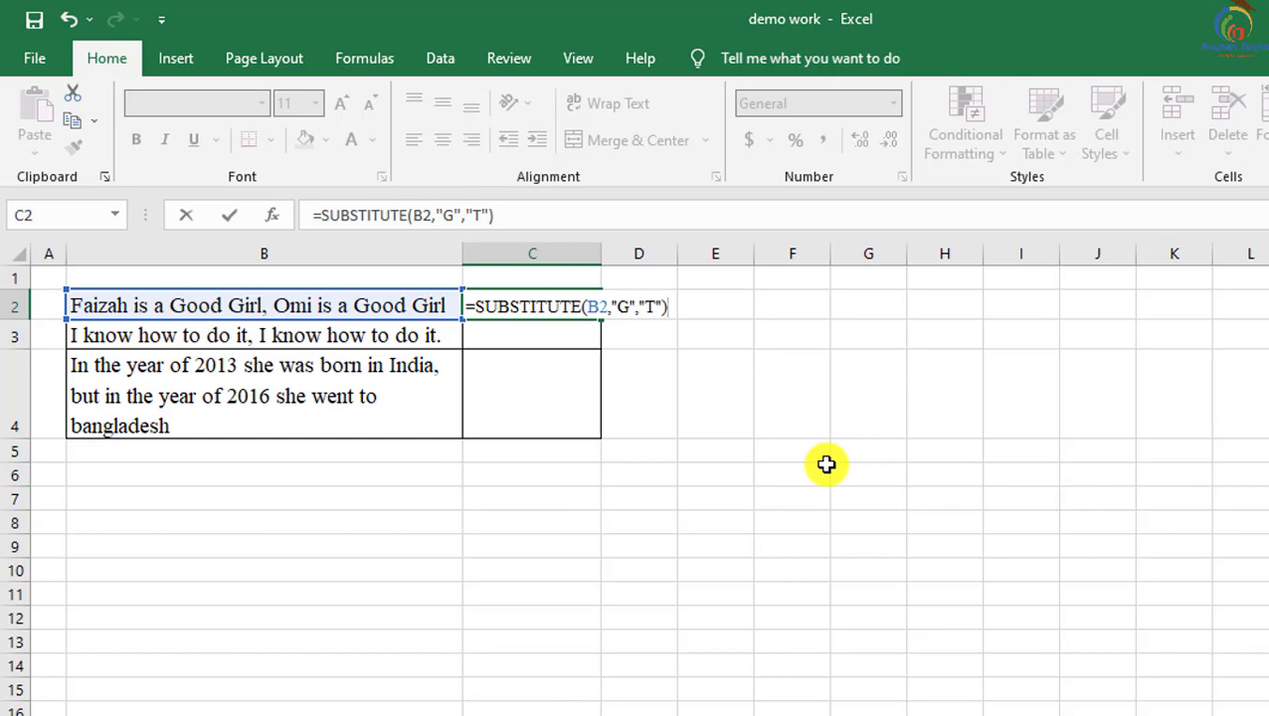
key("Return")
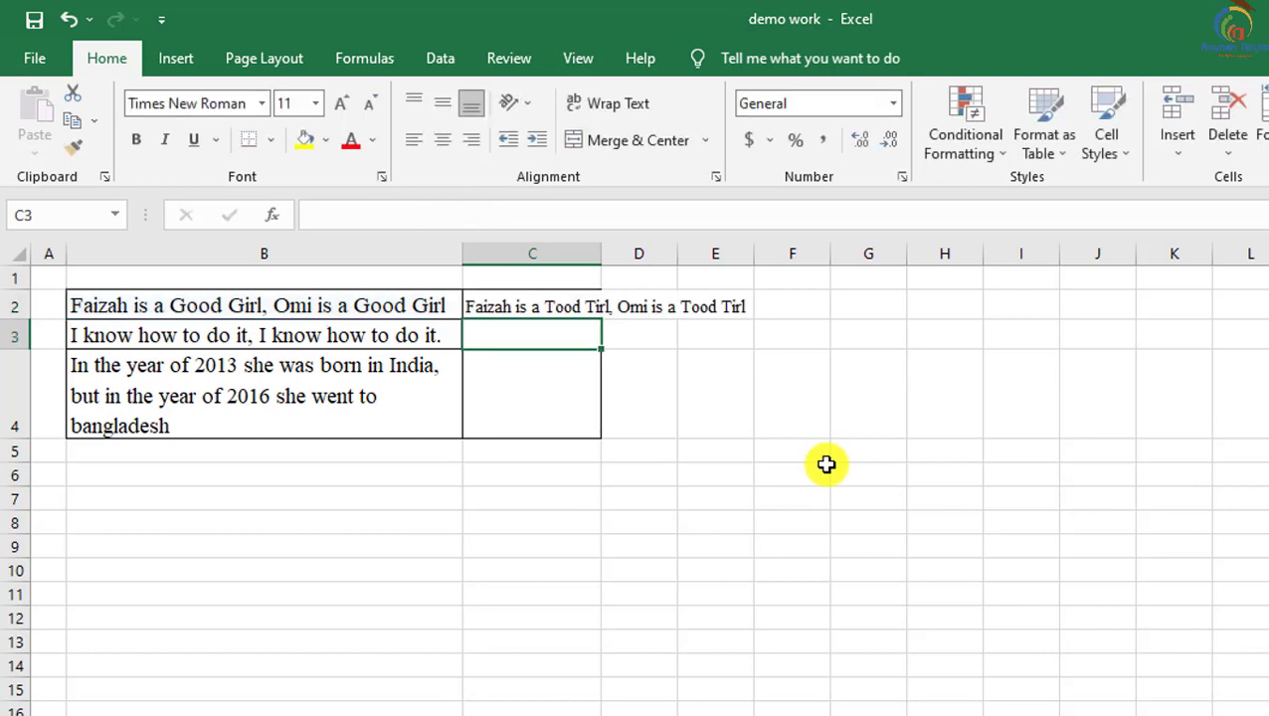
double_click(598, 252)
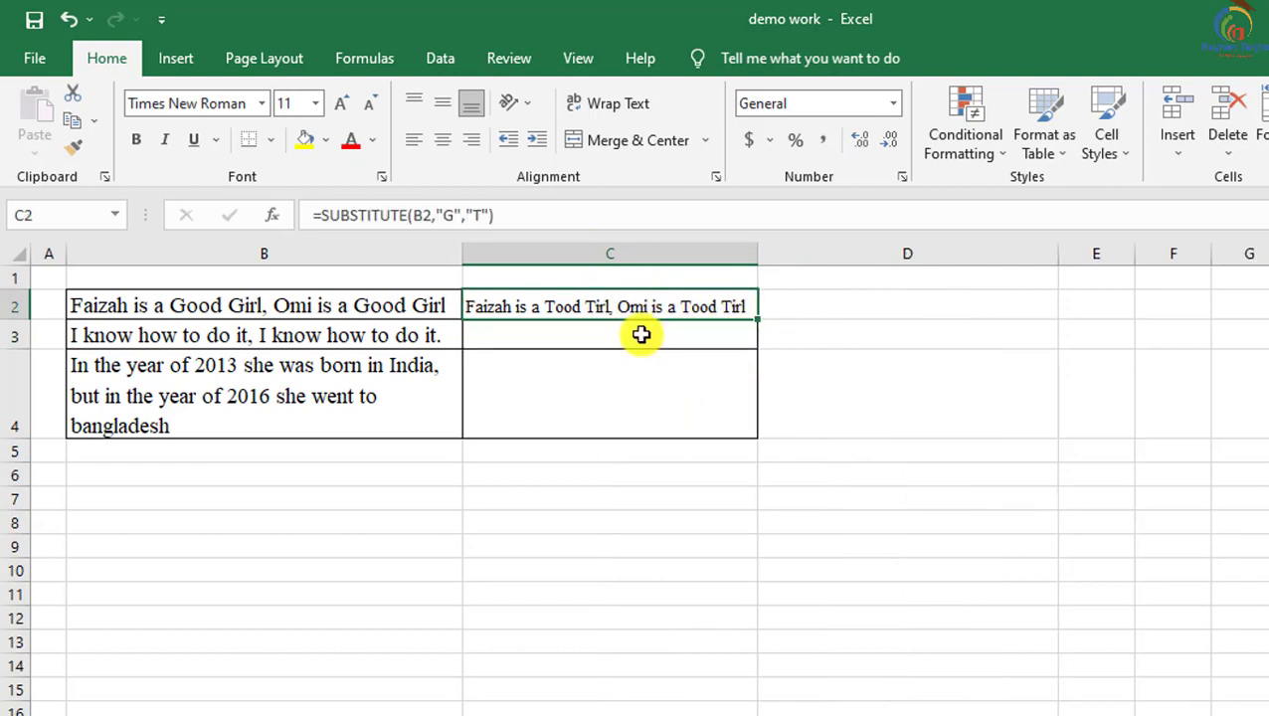
Step: Enter =SUBSTITUTE(B3,"know","Don't Know",2) in cell C3 and widen column C to fit the sentence
left_click(639, 339)
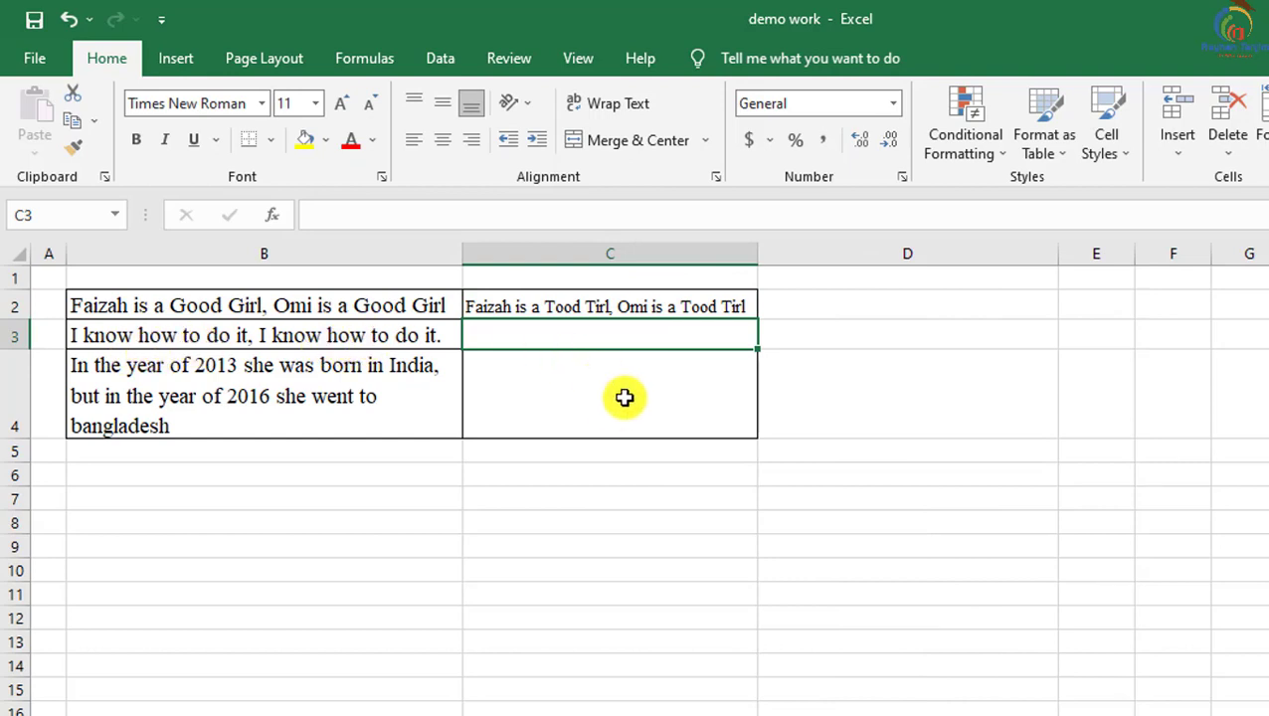
double_click(584, 339)
type("=sub")
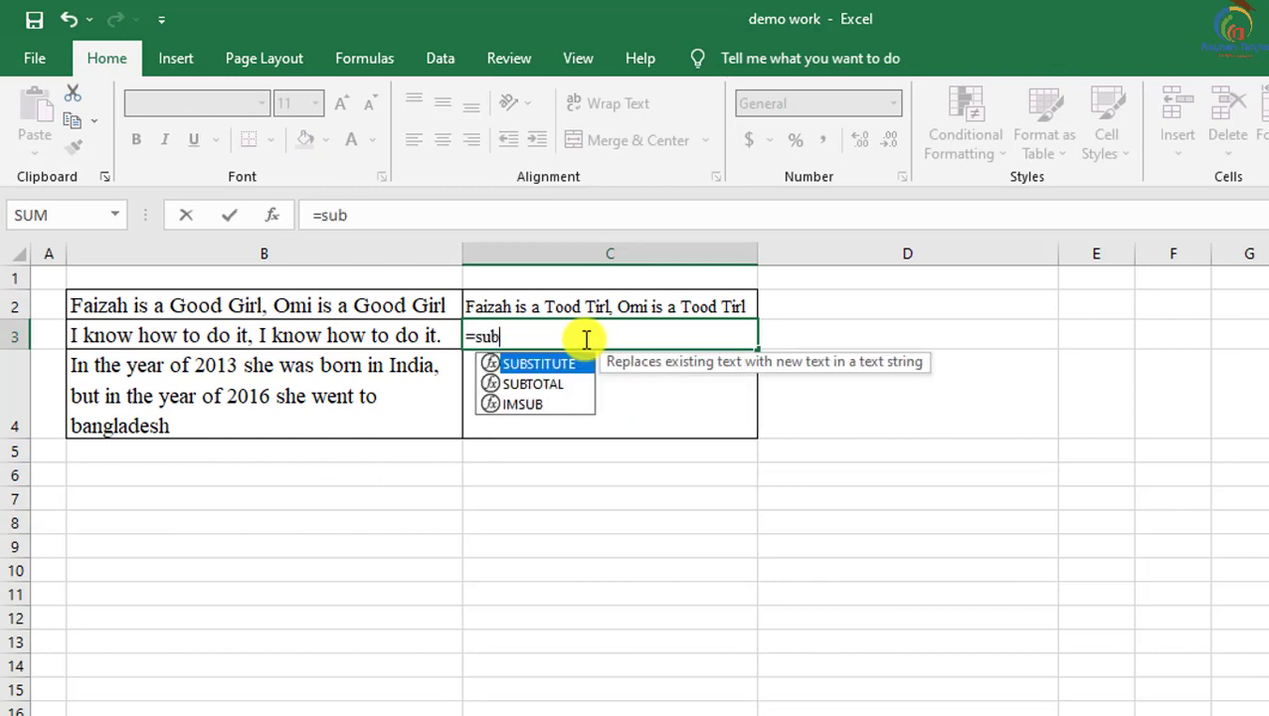
key("Tab")
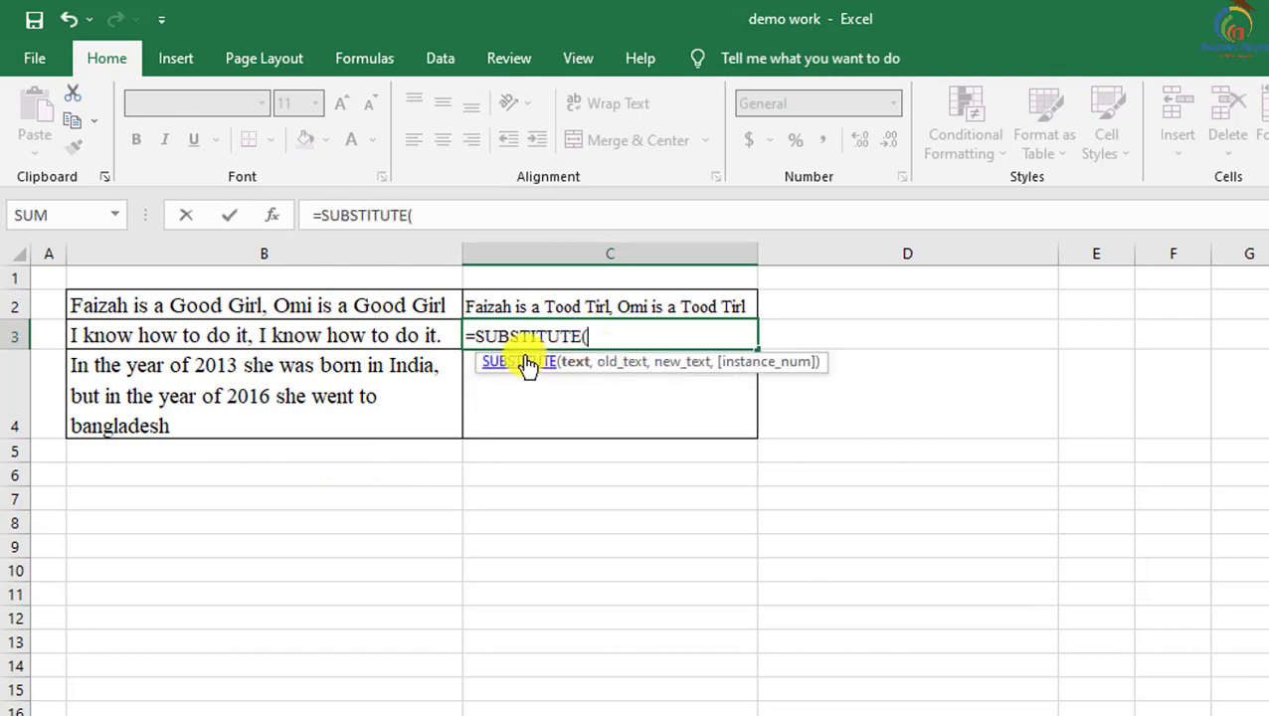
left_click(342, 335)
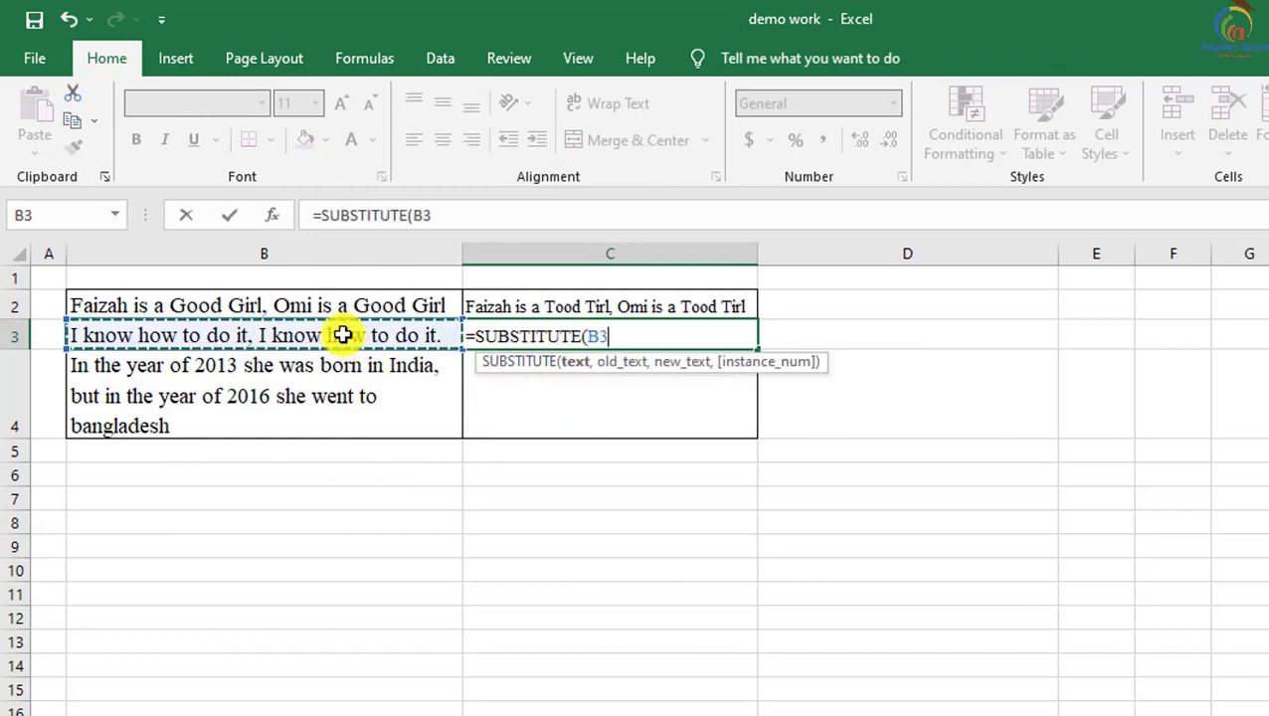
type(",")
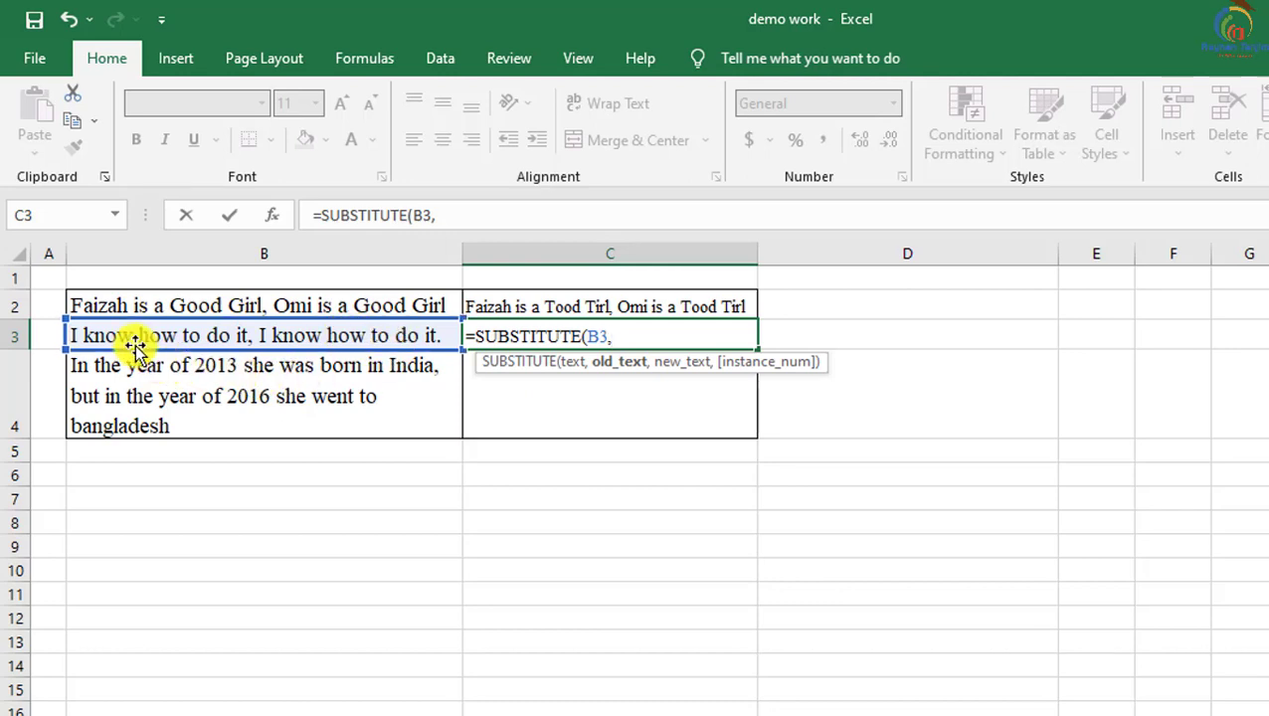
type("\"")
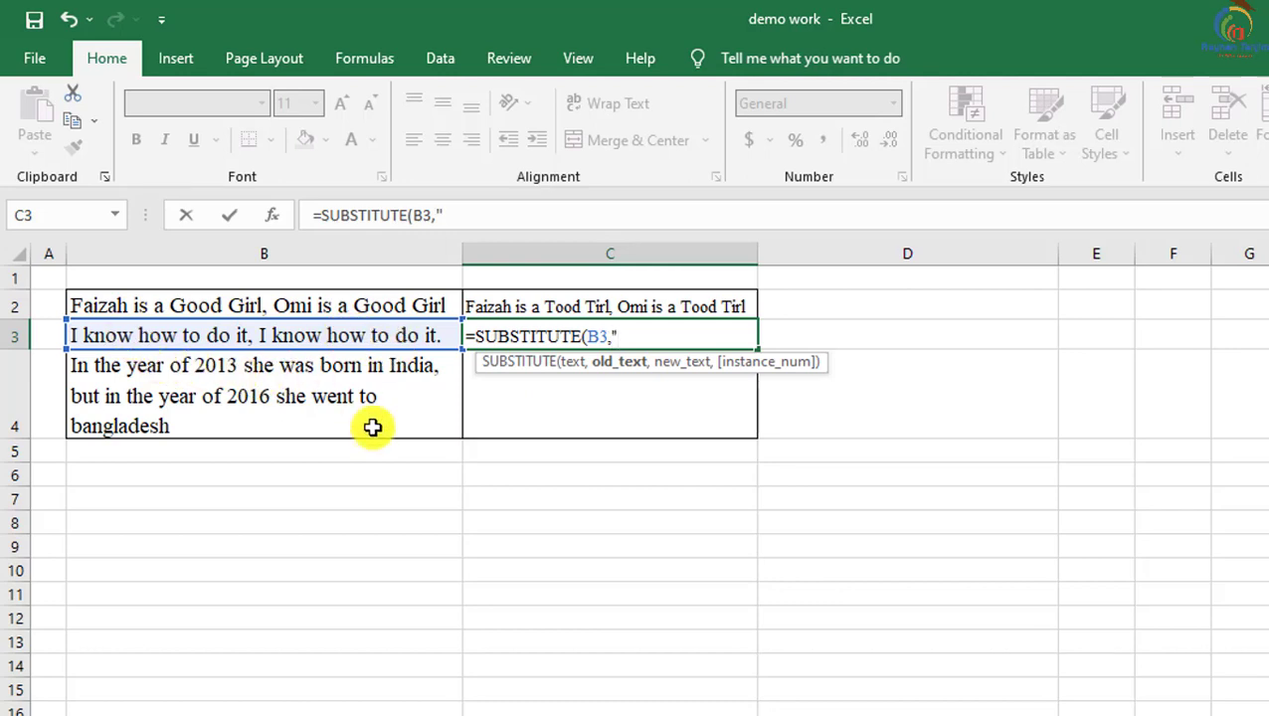
type("know")
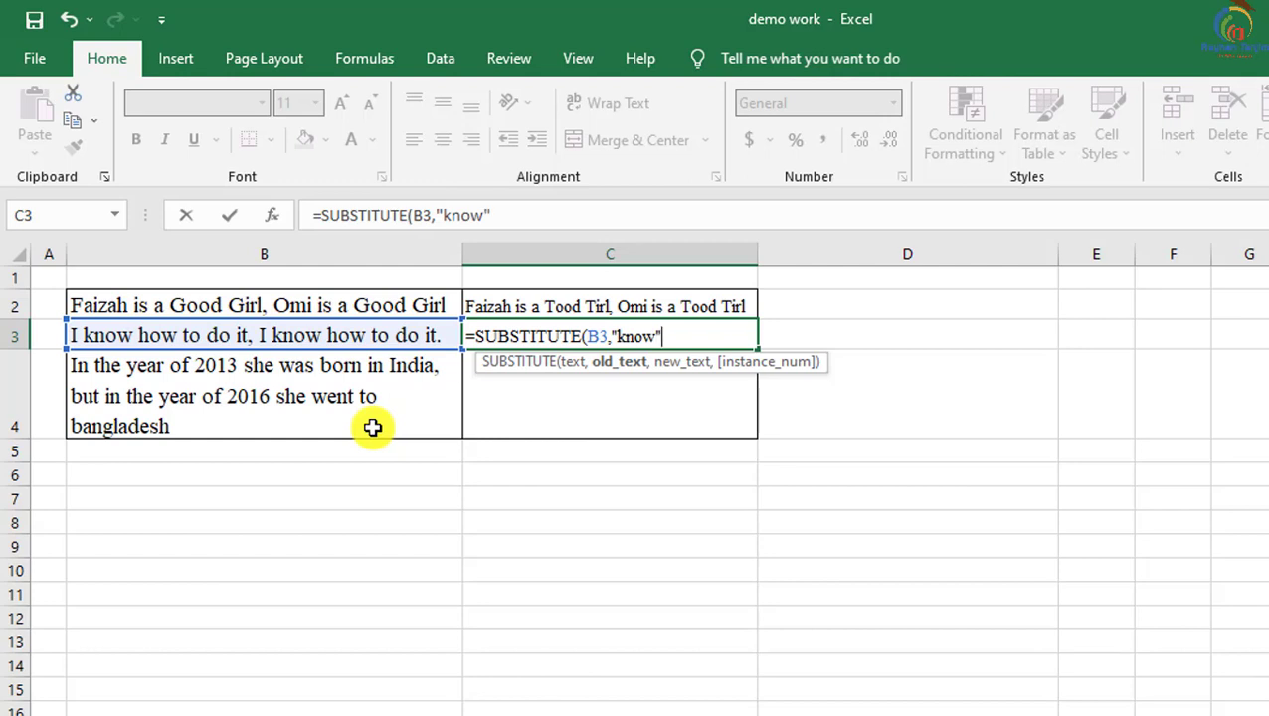
type("\",")
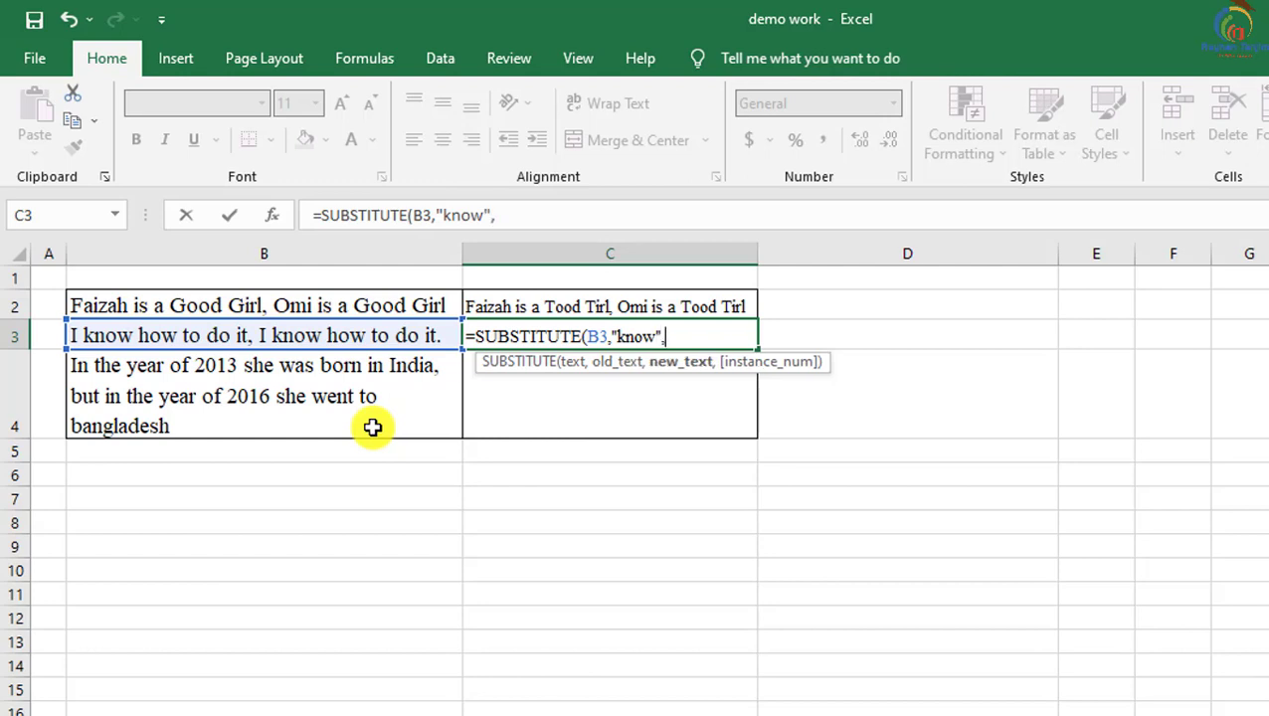
type("D")
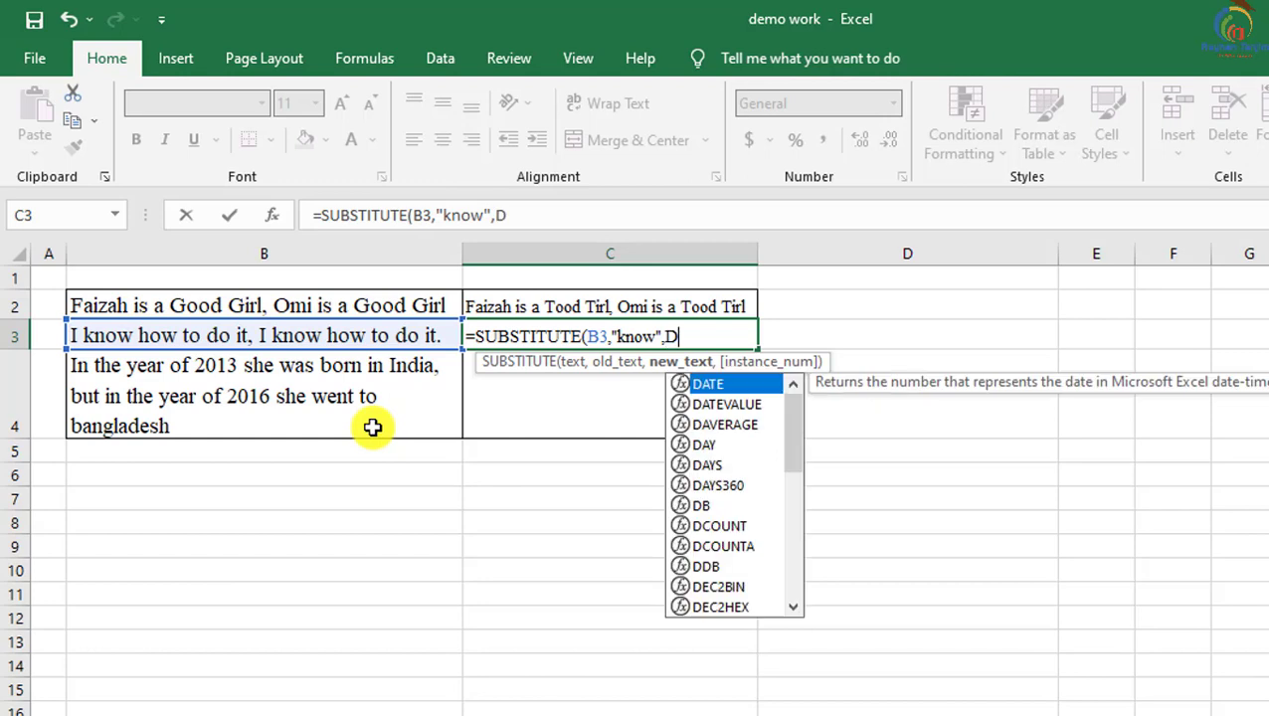
key("BackSpace")
type("\"")
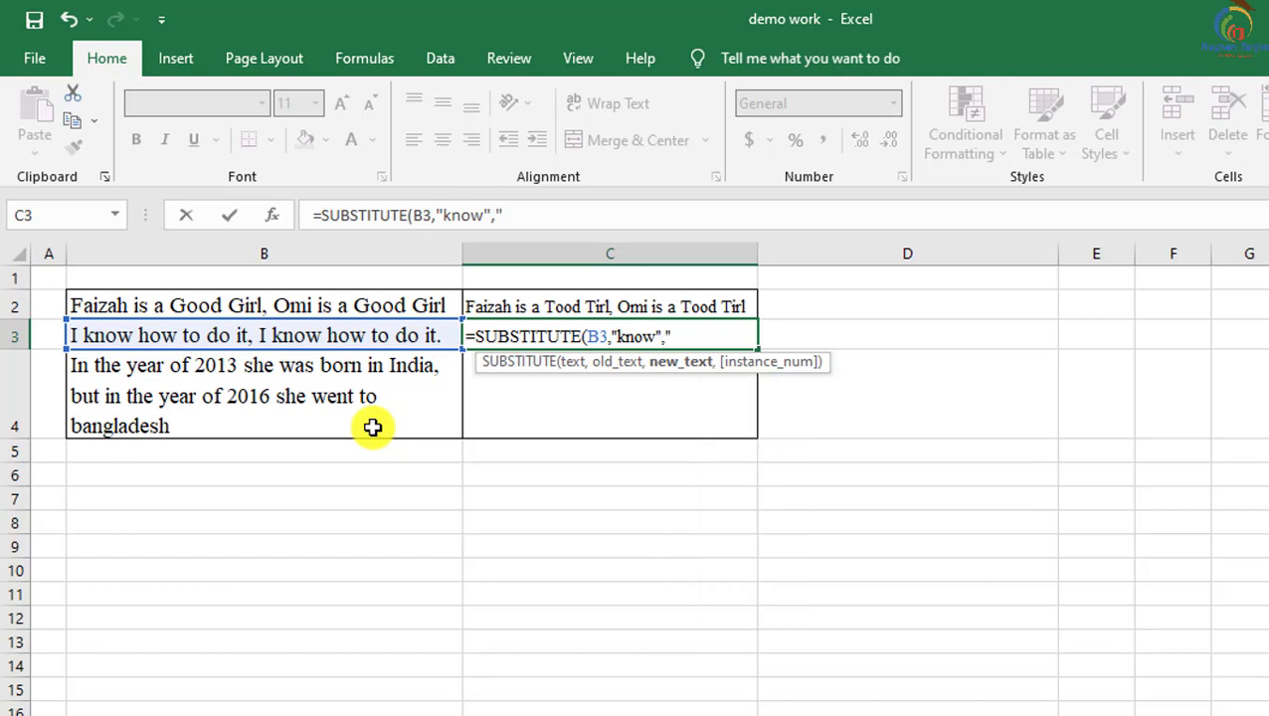
type("Don't Know")
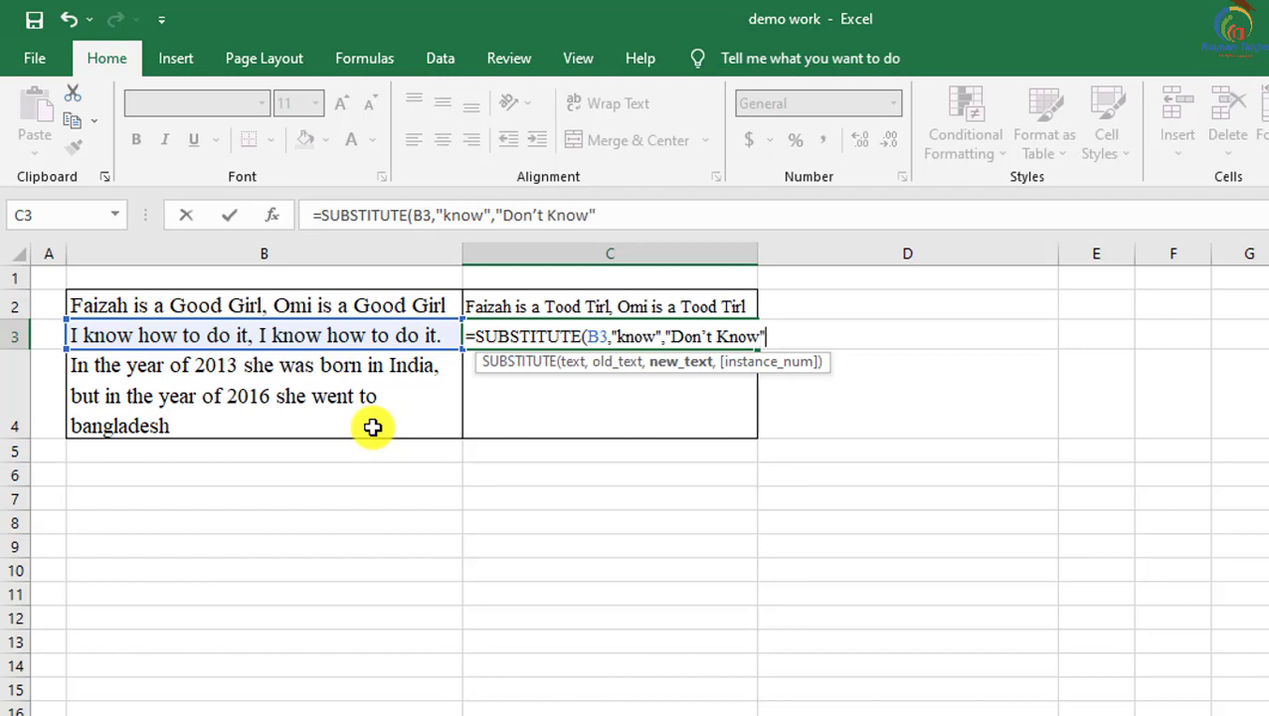
type("\",")
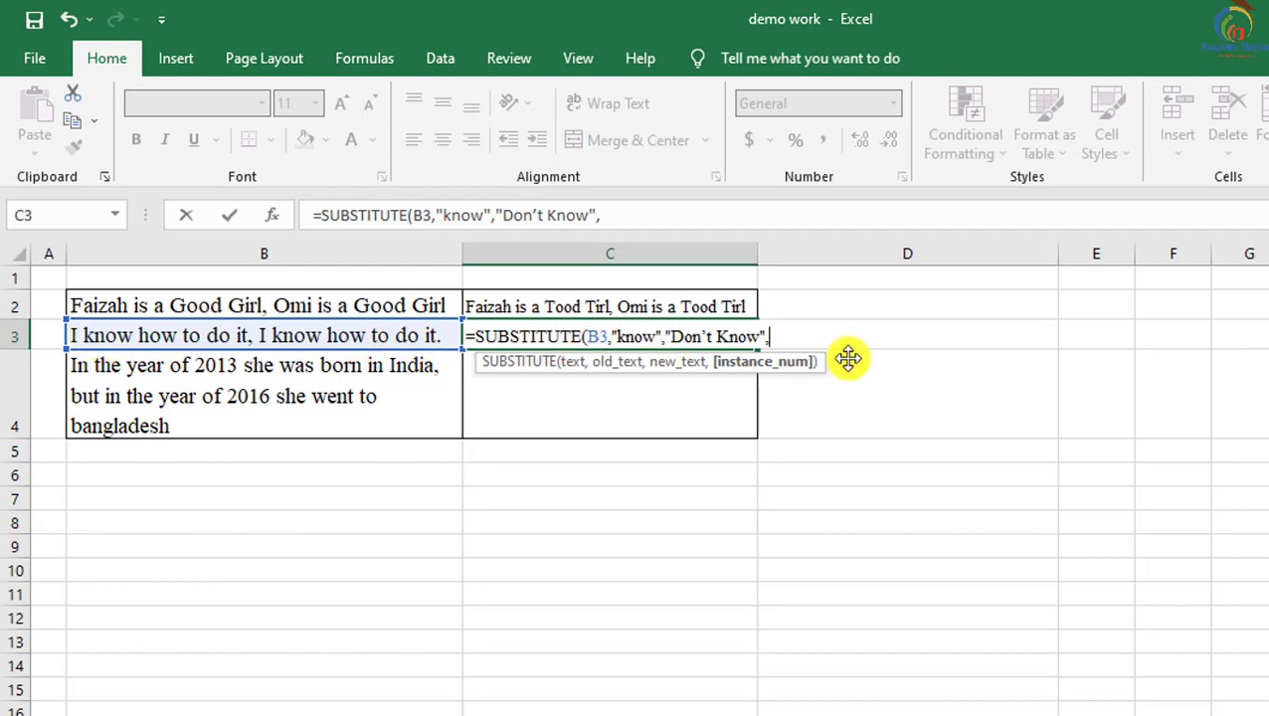
type("2")
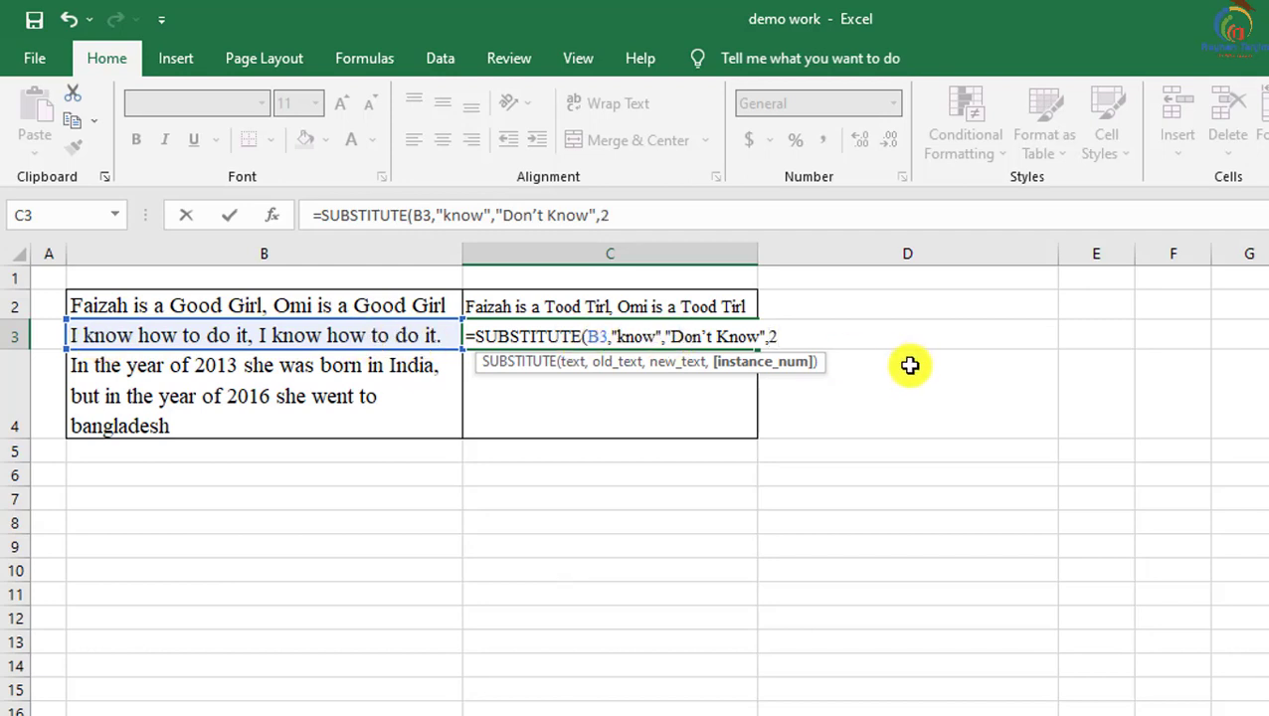
key("Return")
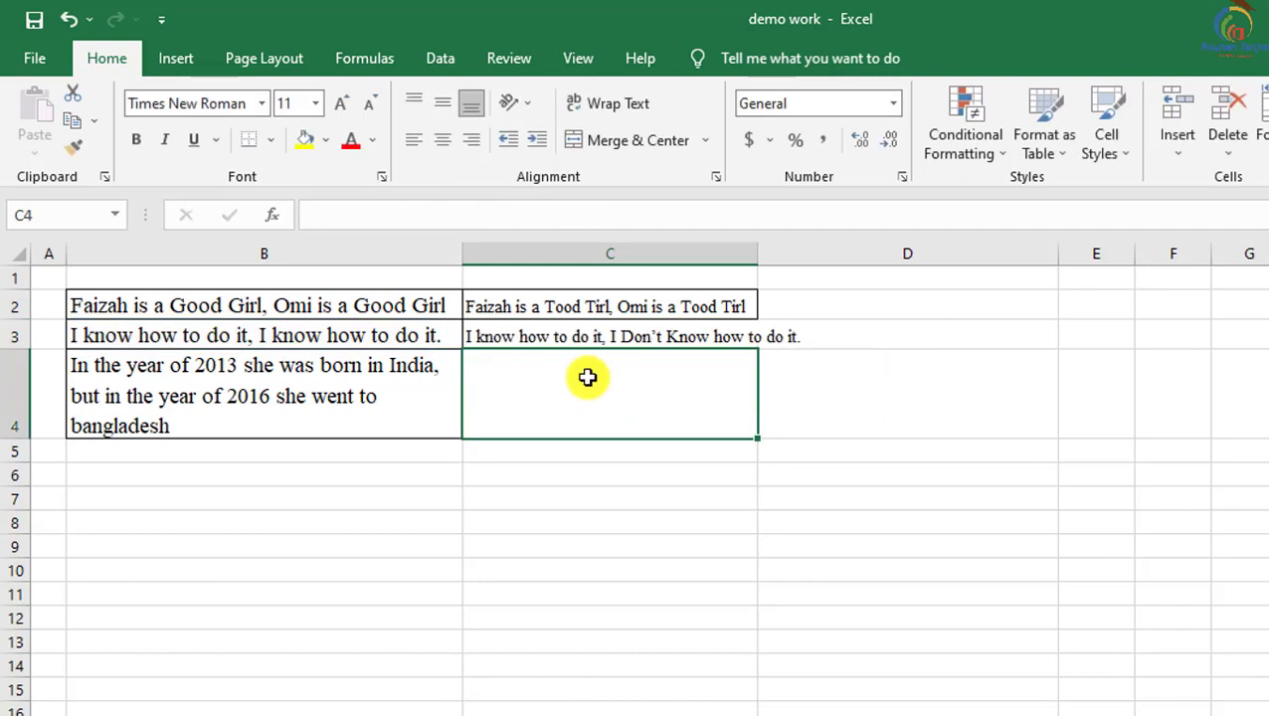
left_click(556, 338)
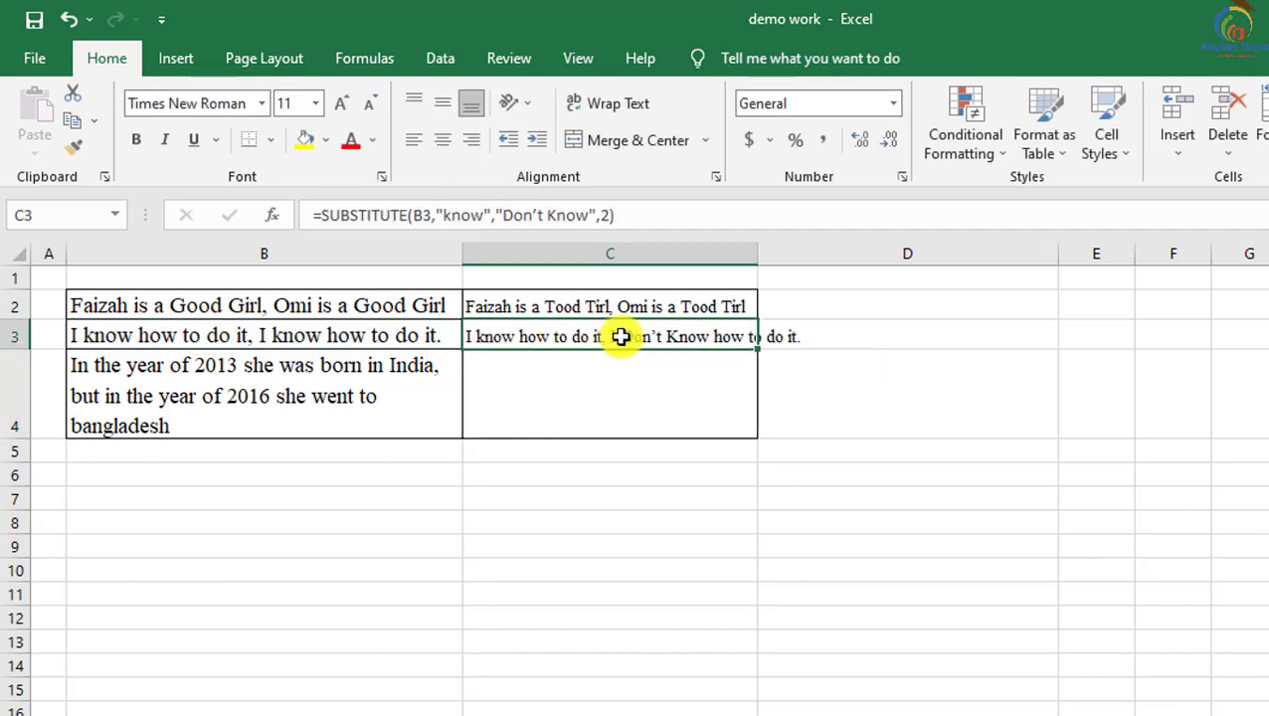
left_click_drag(759, 262, 814, 263)
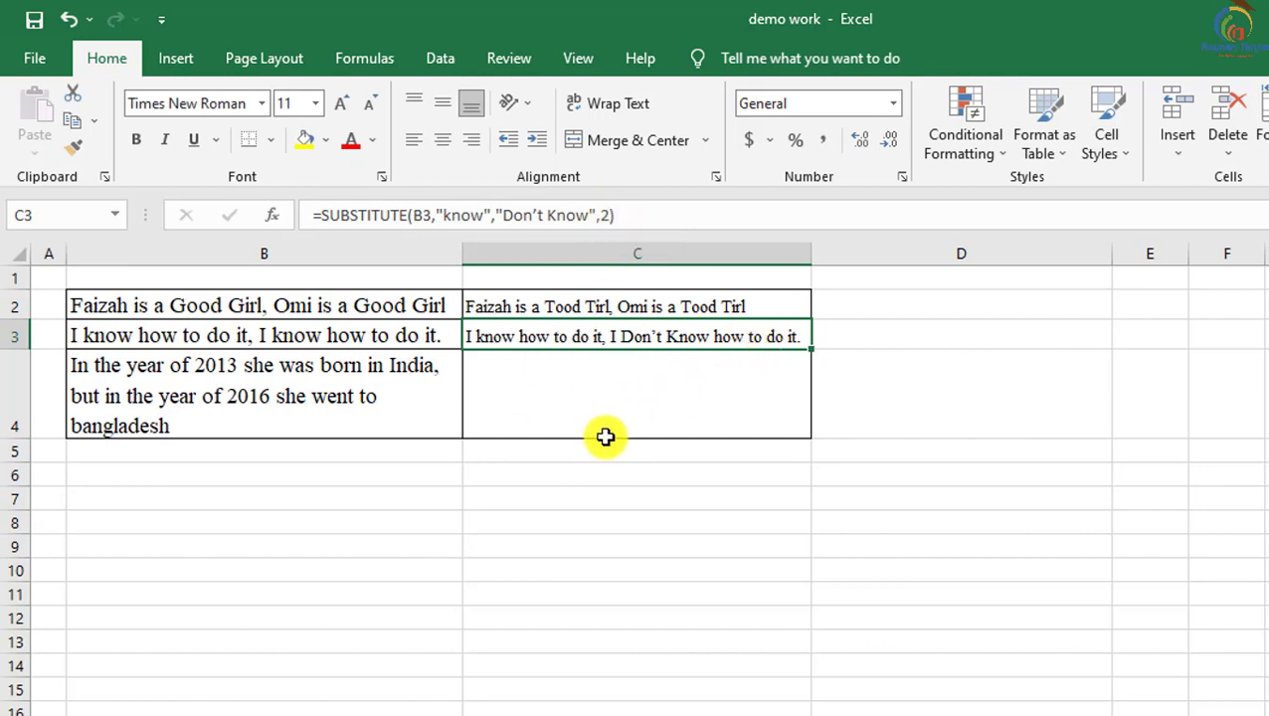
Step: Enter =SUBSTITUTE(B4,"2013","2016",2) in cell C4 to replace only the second occurrence of the year
left_click(688, 402)
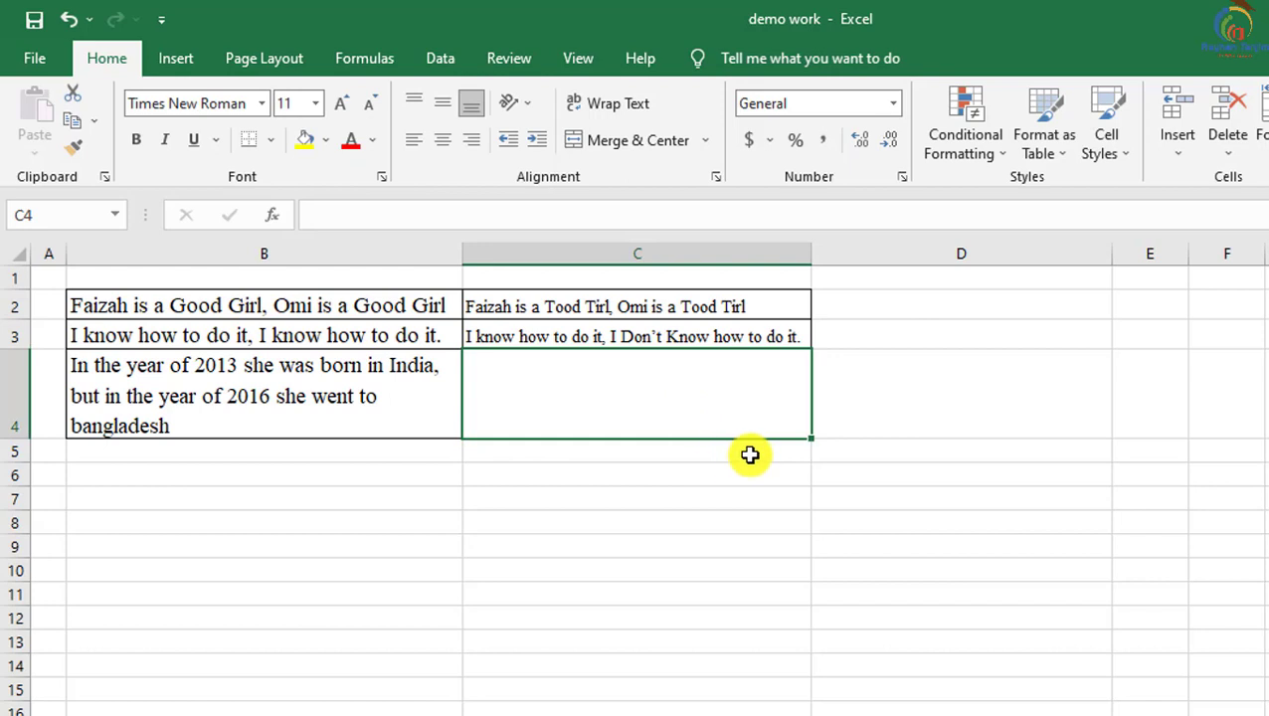
type("=sub")
key("Tab")
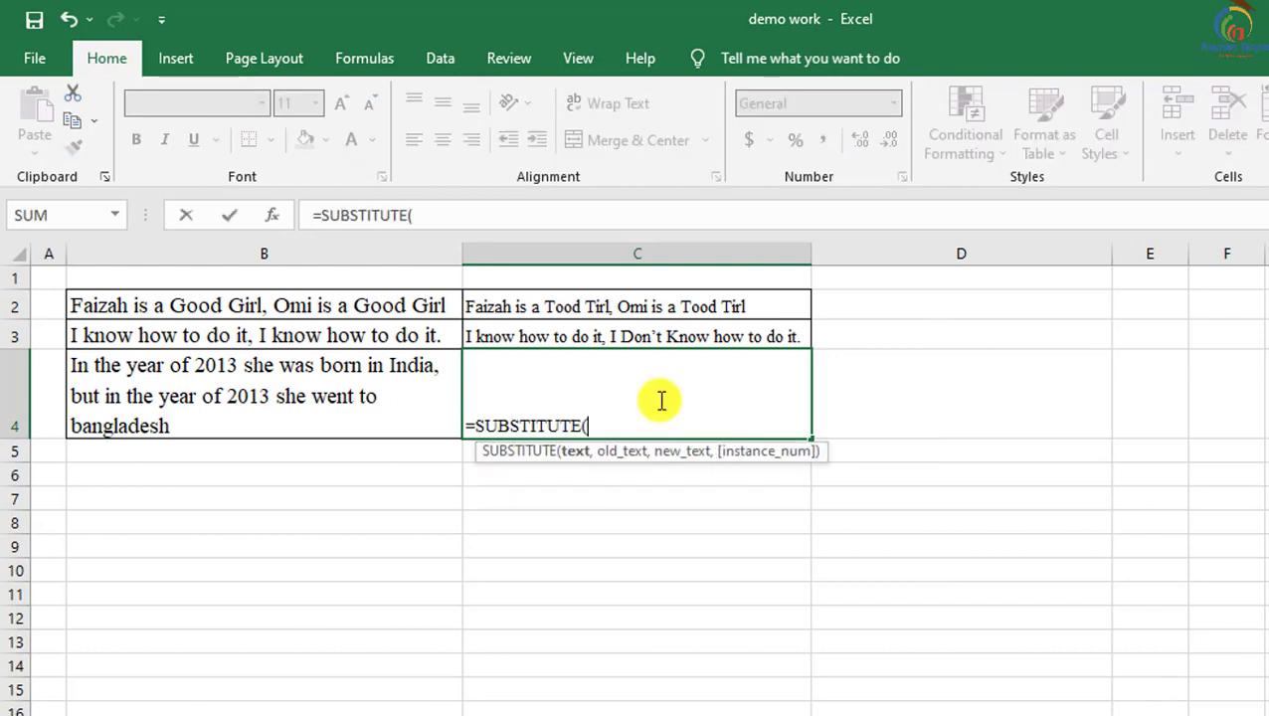
left_click(417, 410)
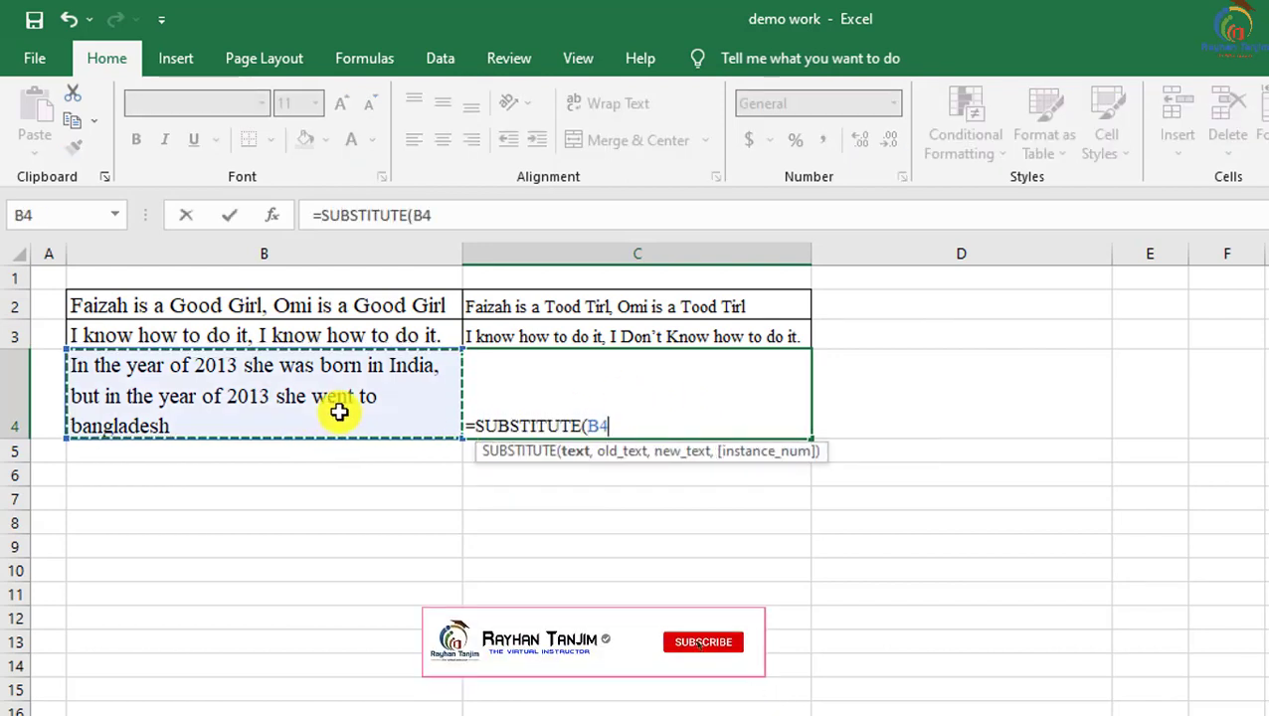
type(",")
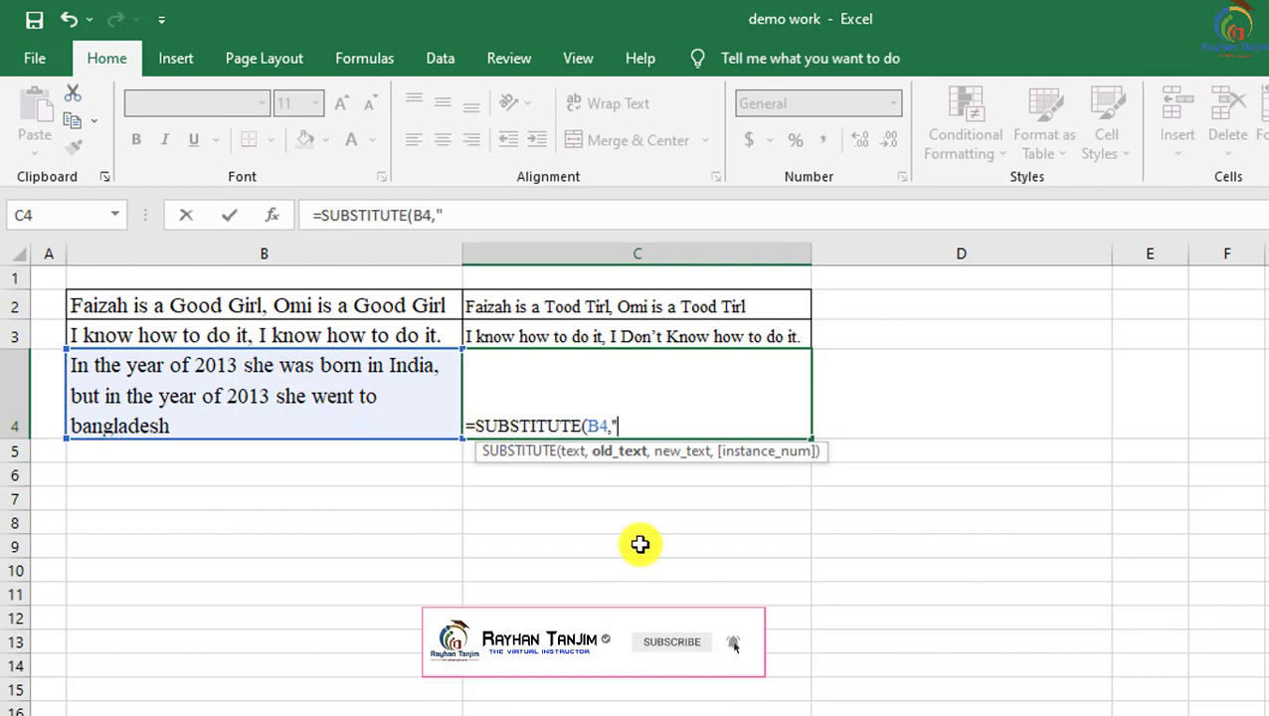
type("\"2013")
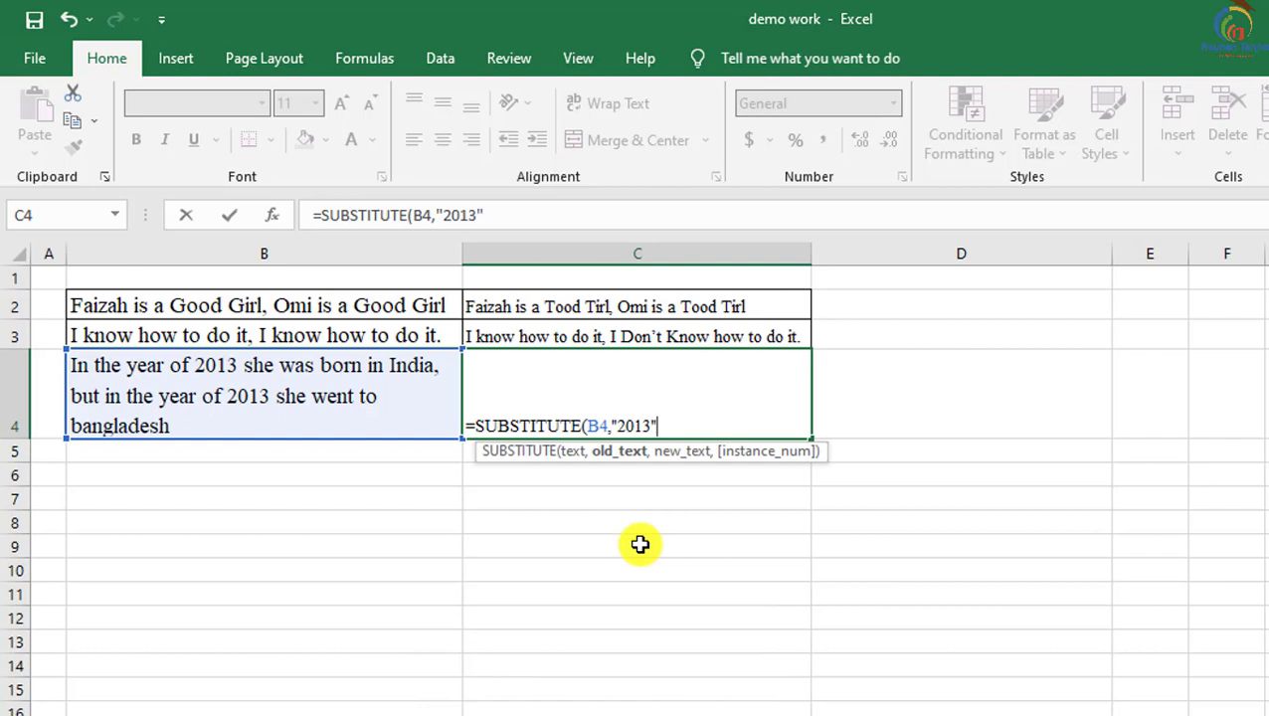
type("\",\"2016")
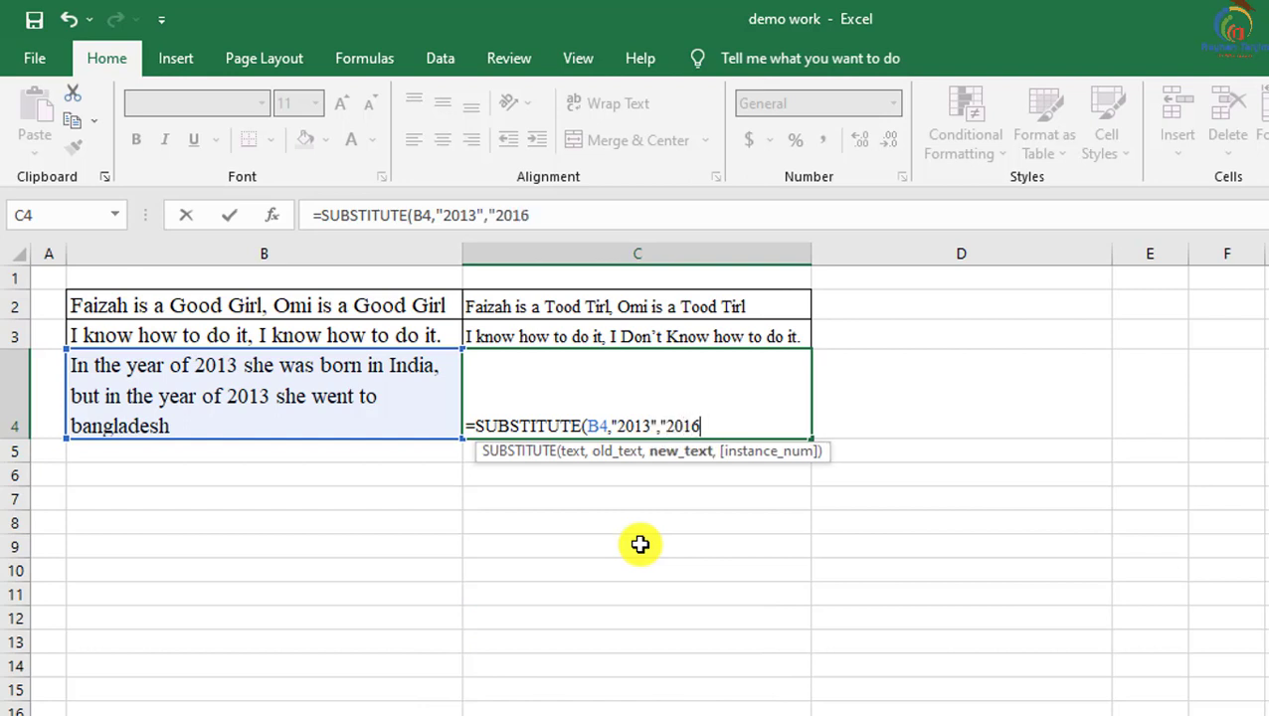
type("\",")
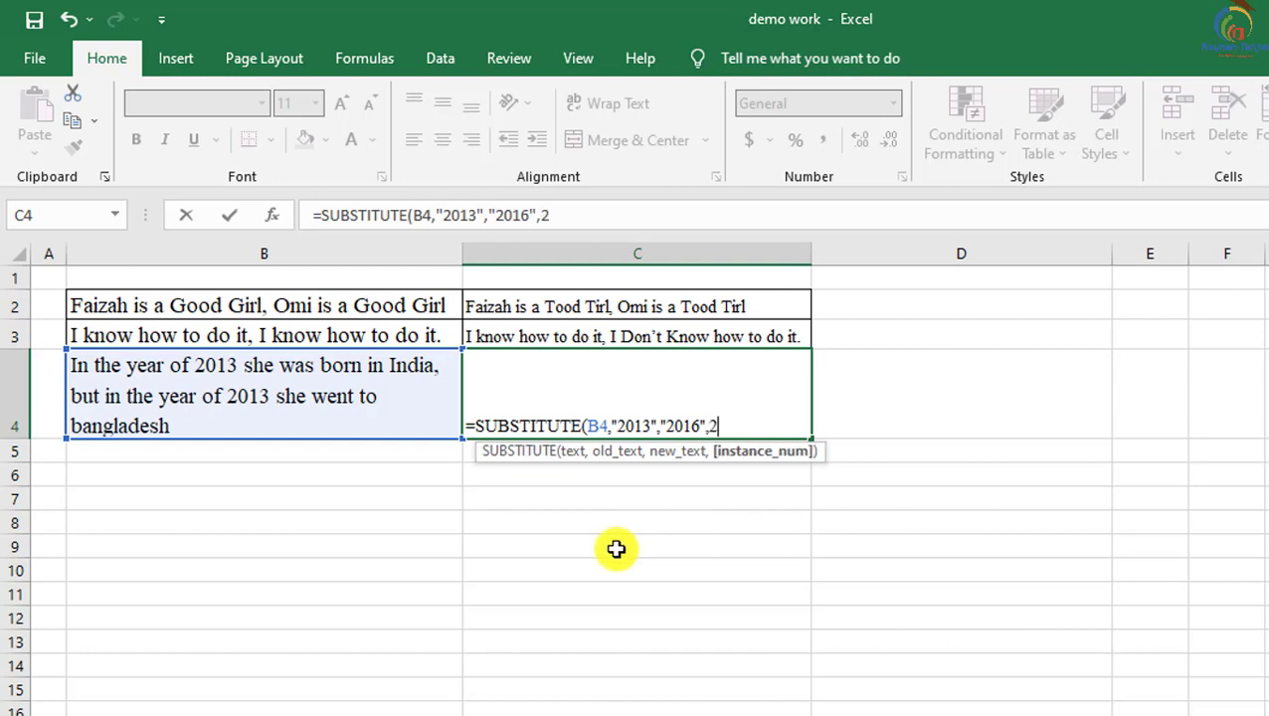
type("2)")
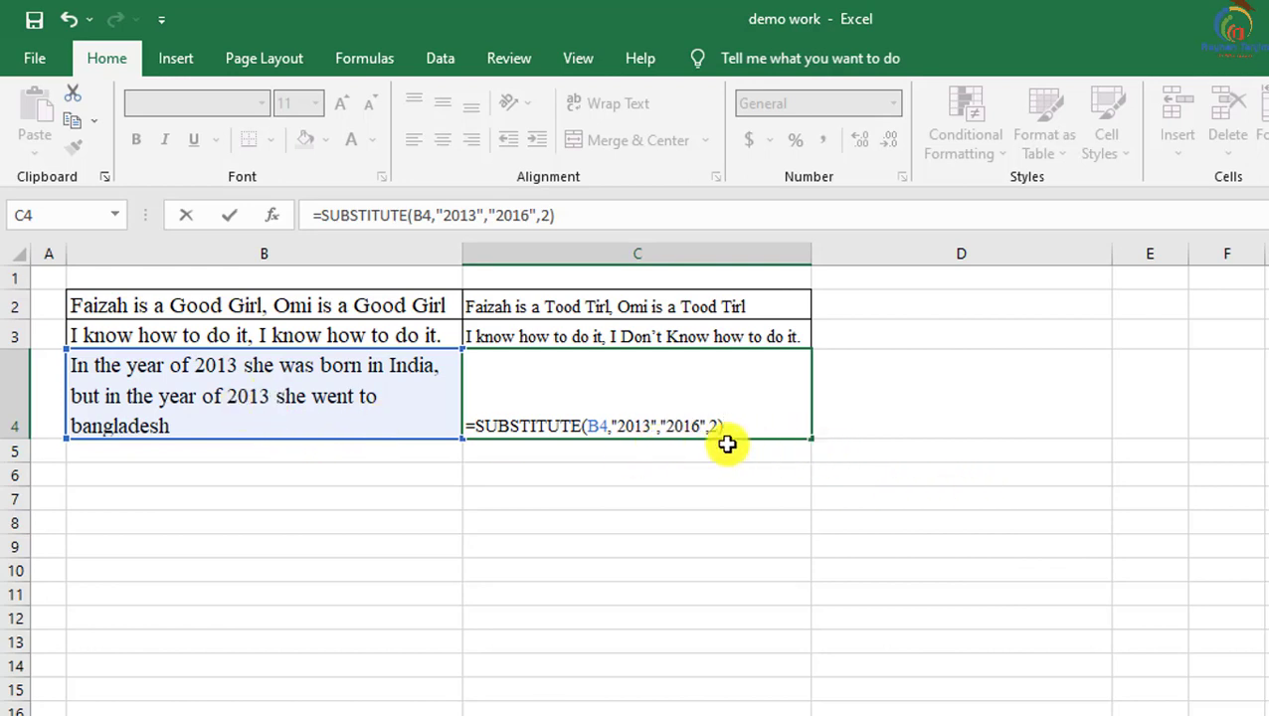
key("Return")
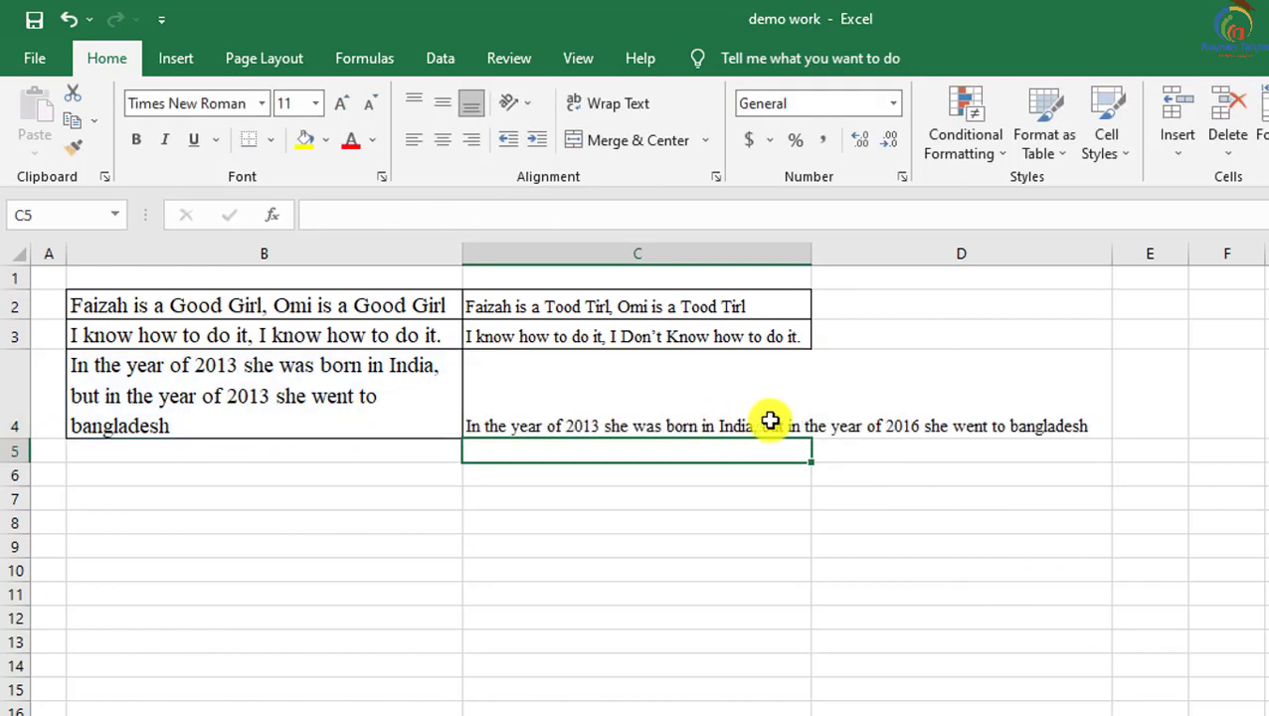
Step: Set the instance number in C4's SUBSTITUTE formula to 1 so only the first "2013" is replaced
left_click(768, 420)
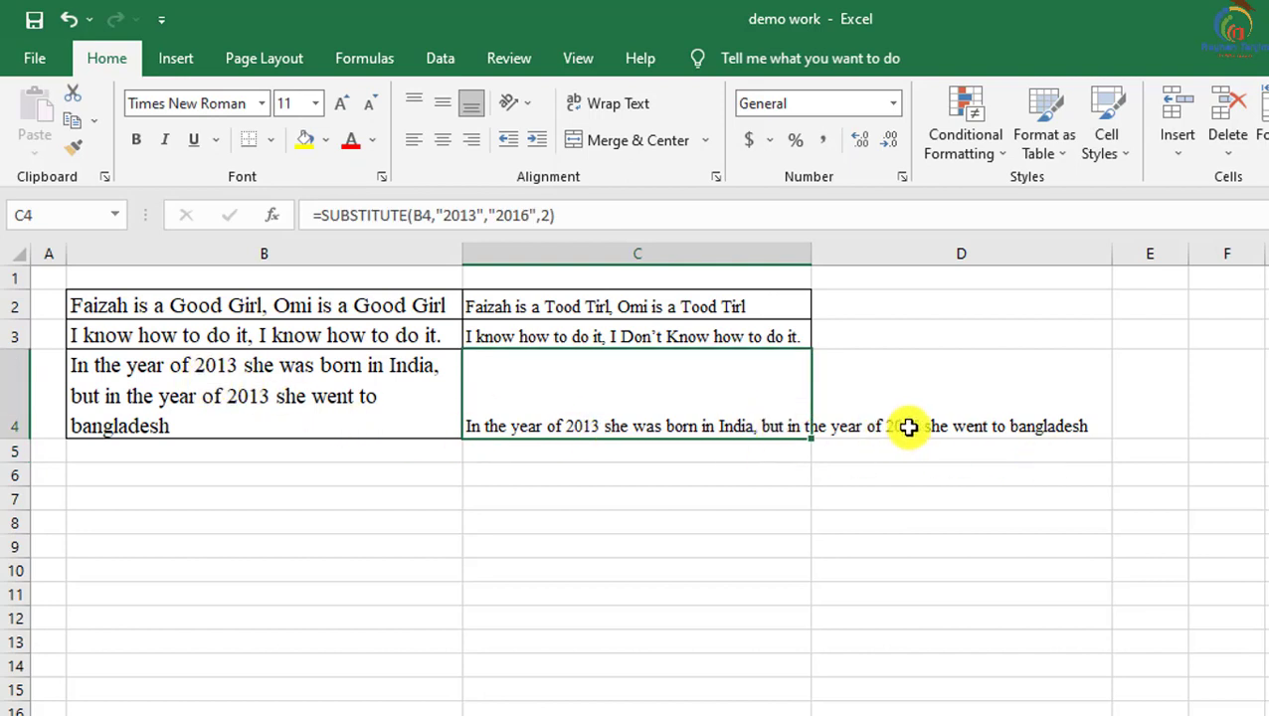
double_click(734, 418)
left_click(722, 420)
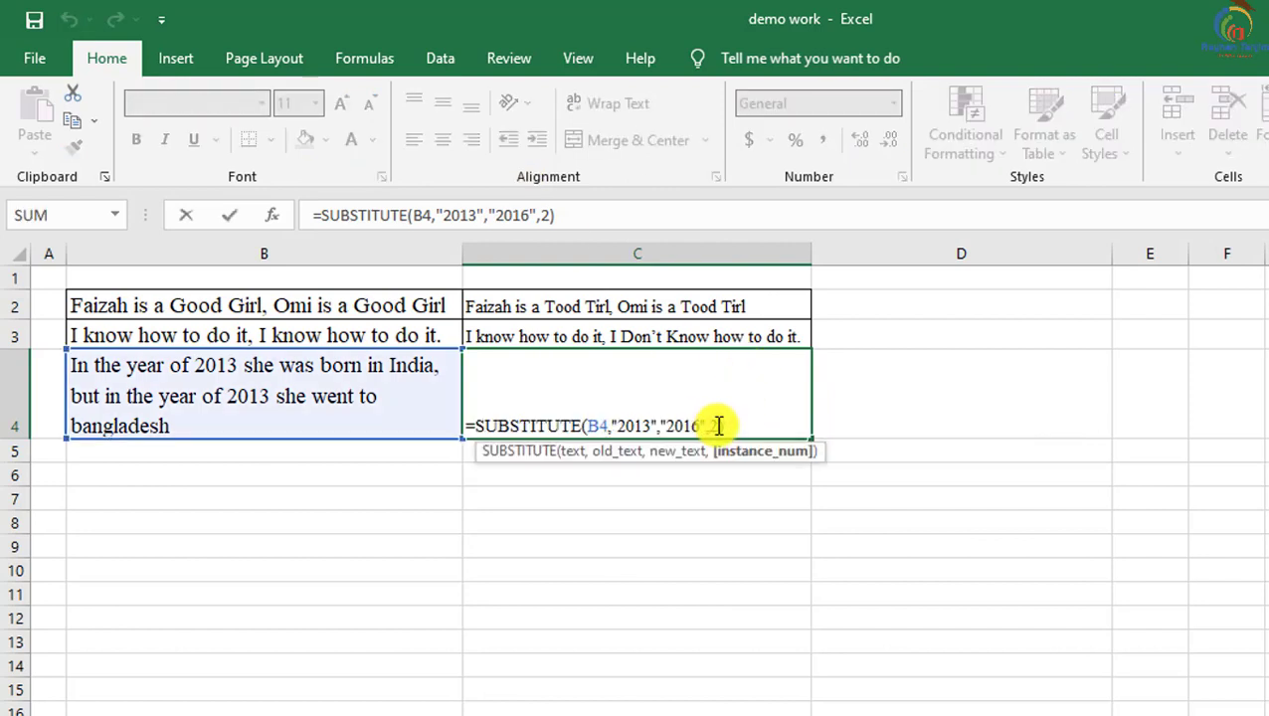
key("BackSpace")
type("1")
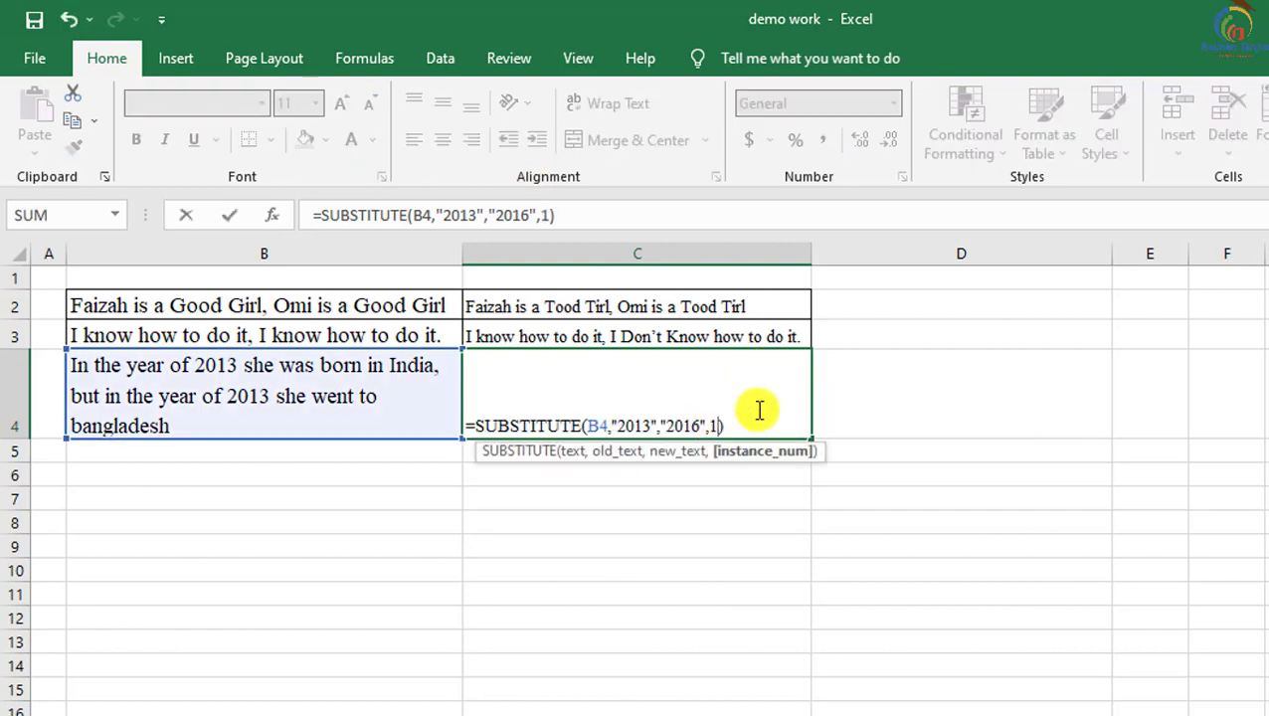
key("Return")
left_click(597, 432)
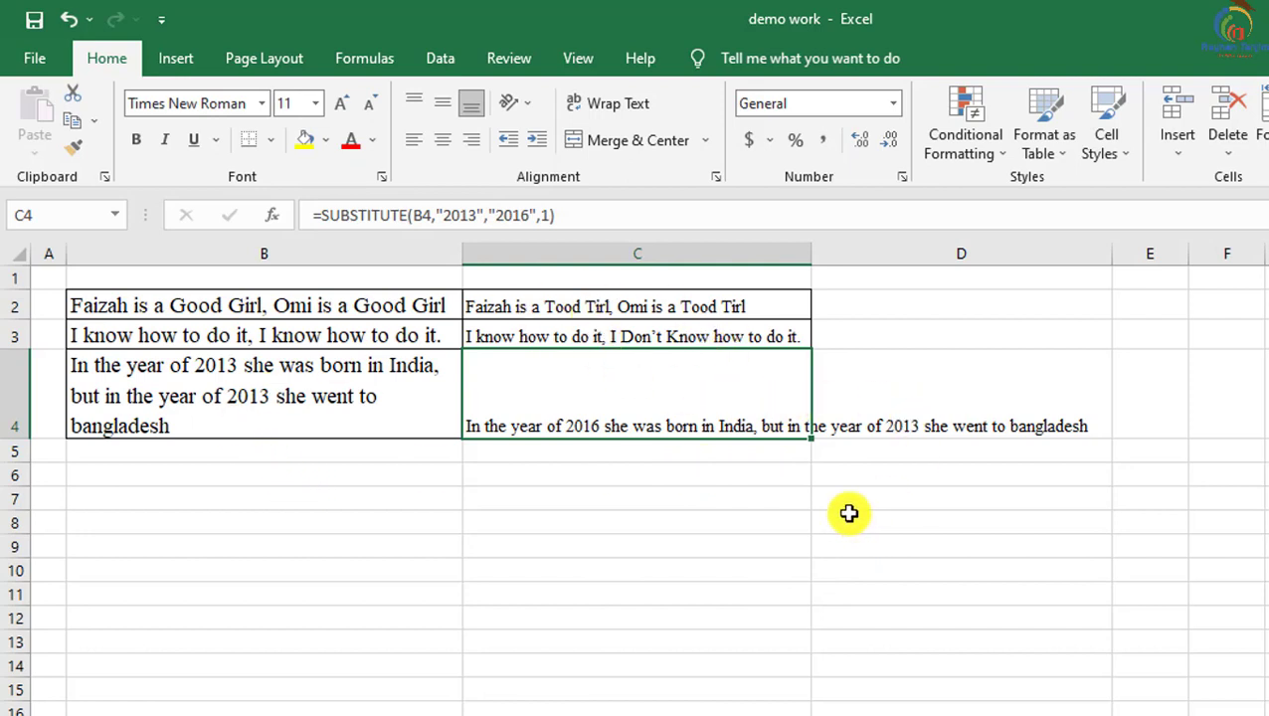
Step: Convert the formulas in C2:C4 to static text by copying them and pasting only values over the same cells
left_click(700, 303)
left_click(696, 337)
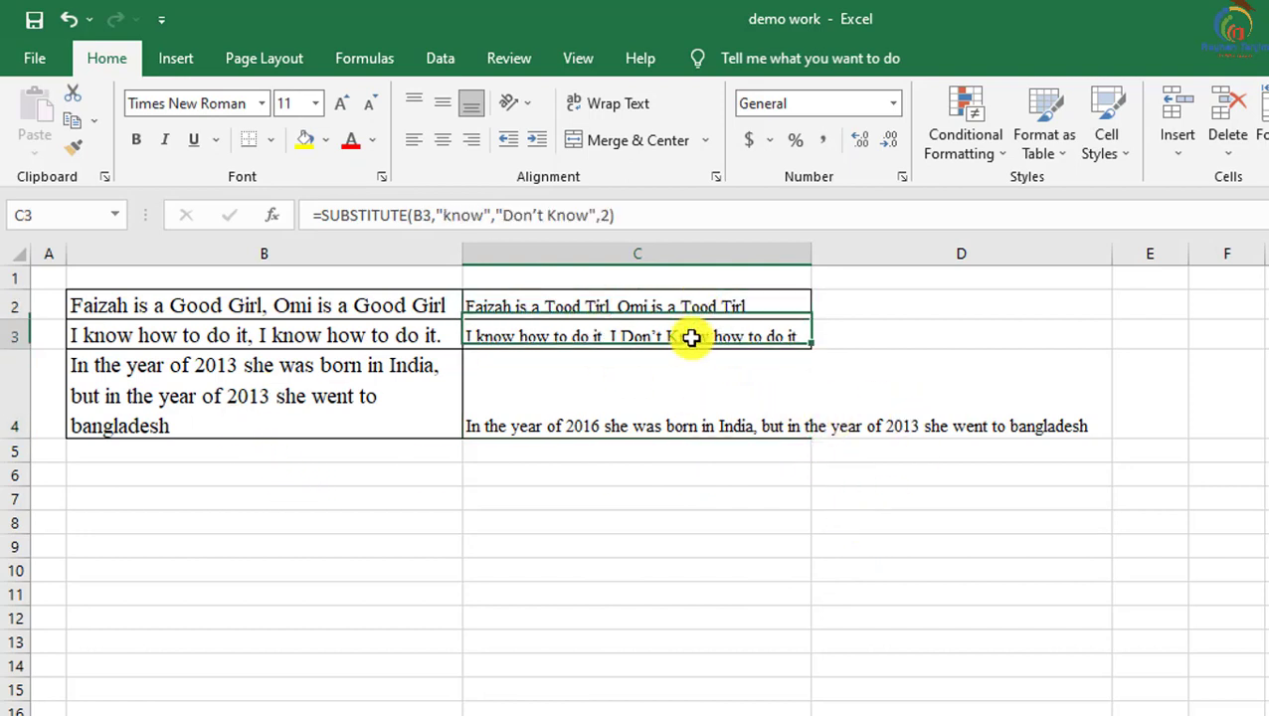
left_click_drag(691, 305, 689, 410)
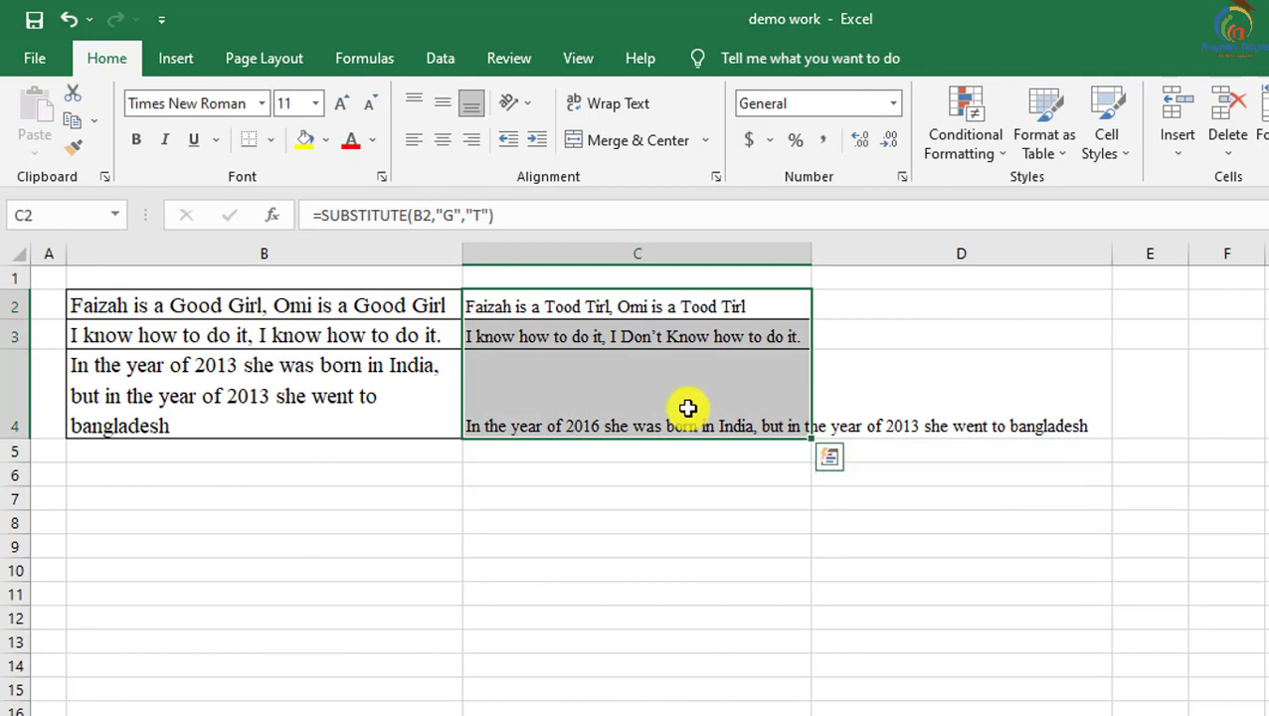
key("ctrl+c")
right_click(661, 307)
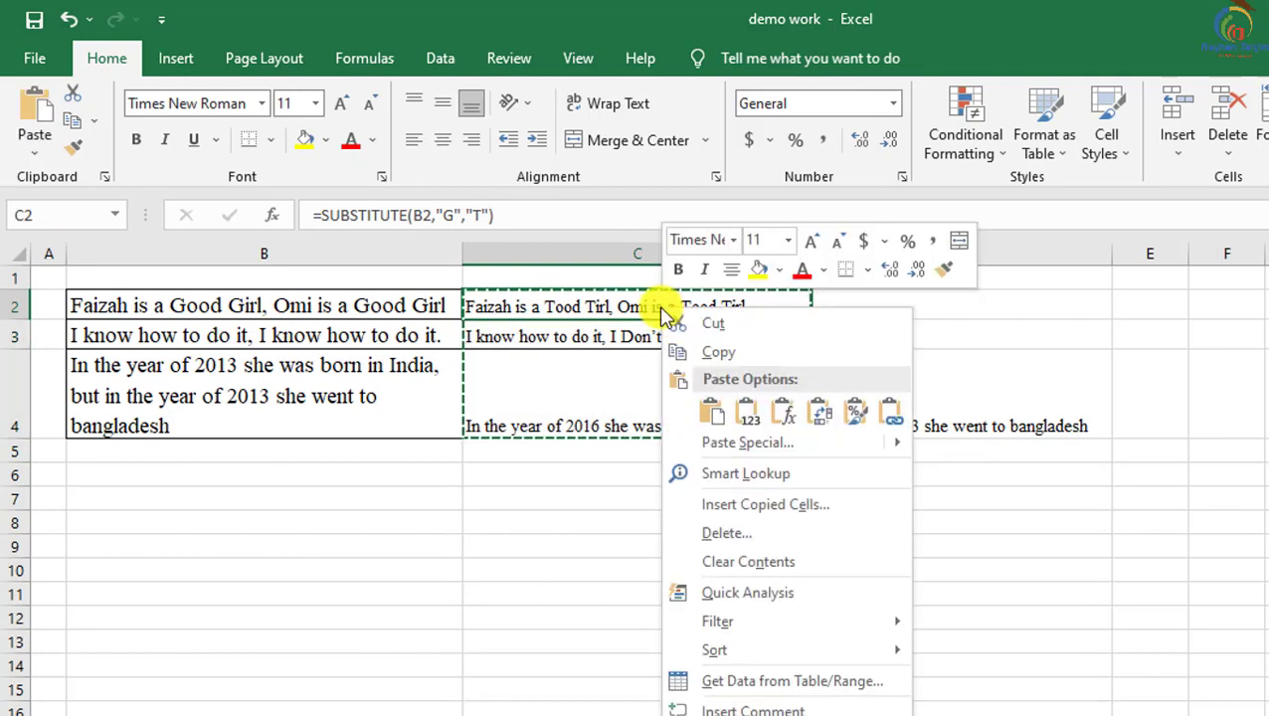
left_click(736, 439)
left_click(538, 347)
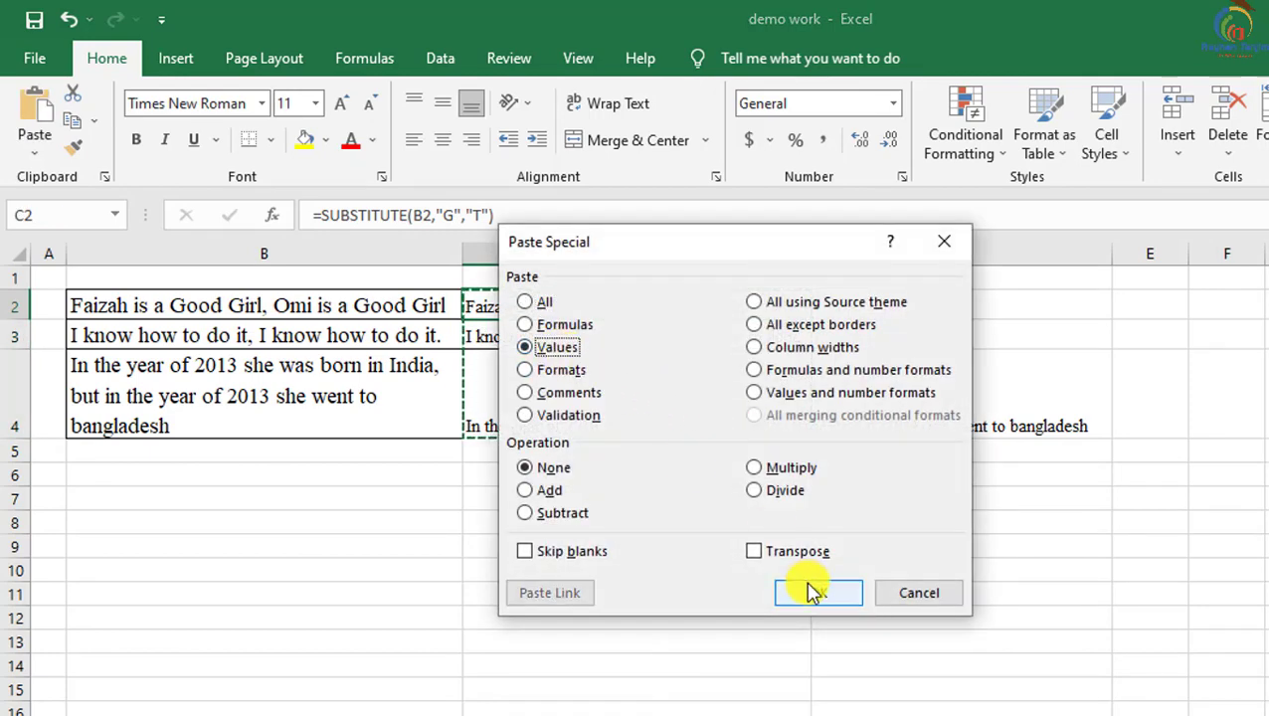
left_click(814, 591)
left_click(656, 595)
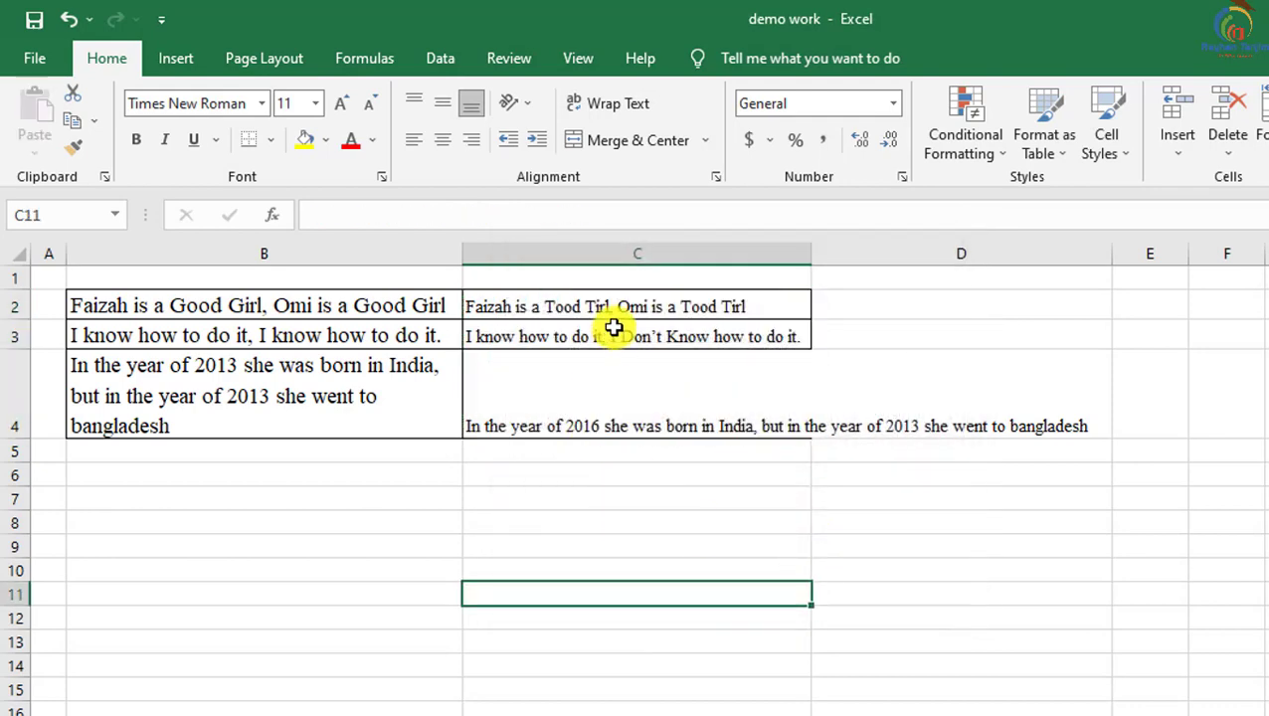
Step: Check the pasted contents of C2 to C4 and wrap the text in cell C4
left_click(612, 308)
left_click(616, 337)
left_click(619, 406)
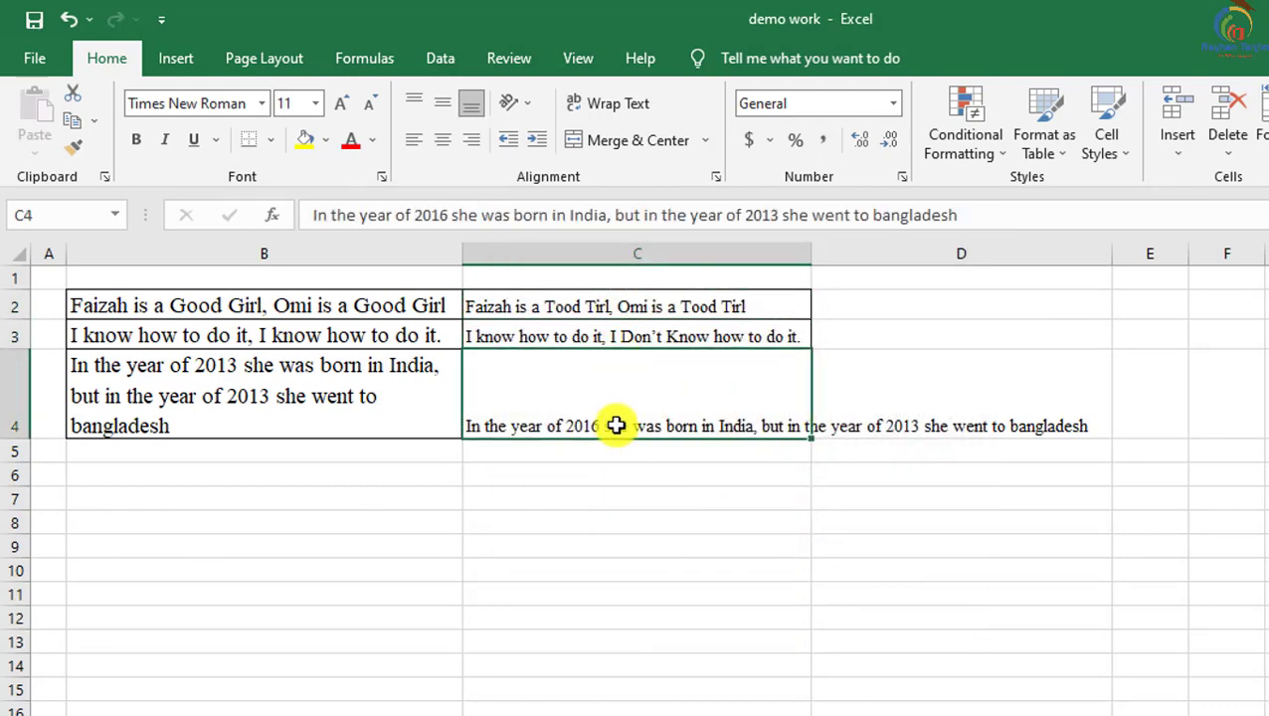
left_click(608, 104)
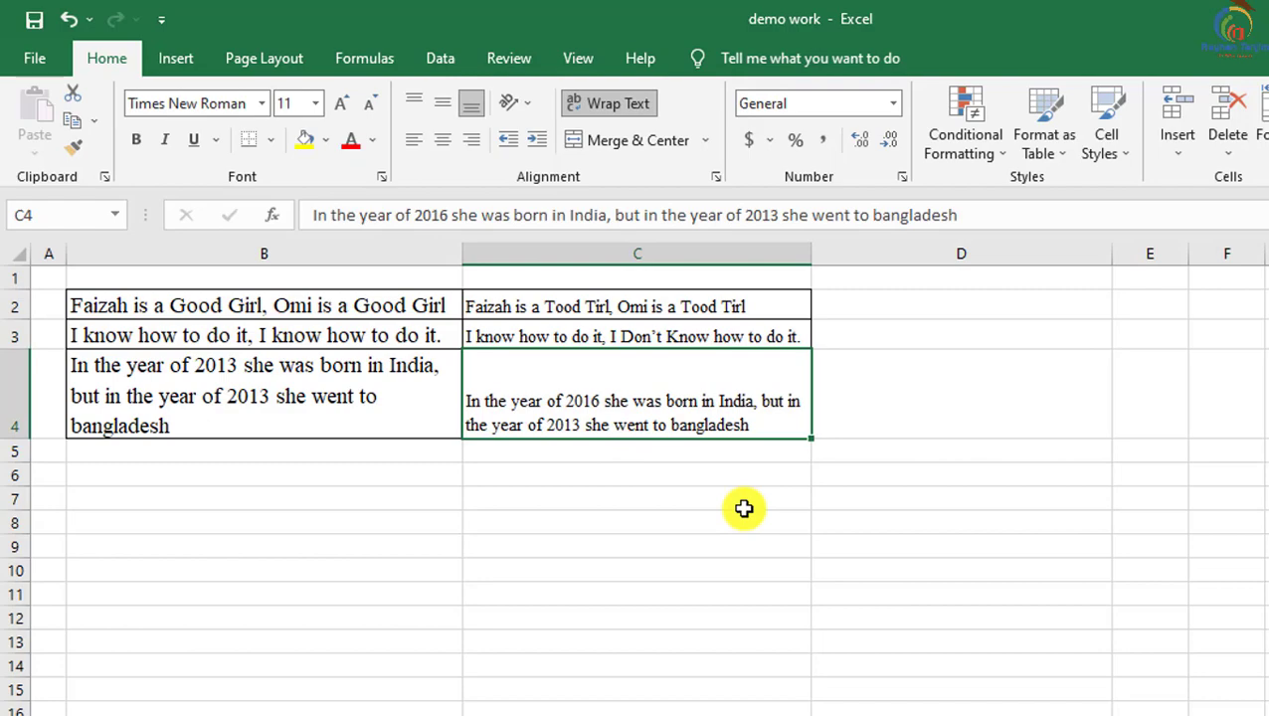